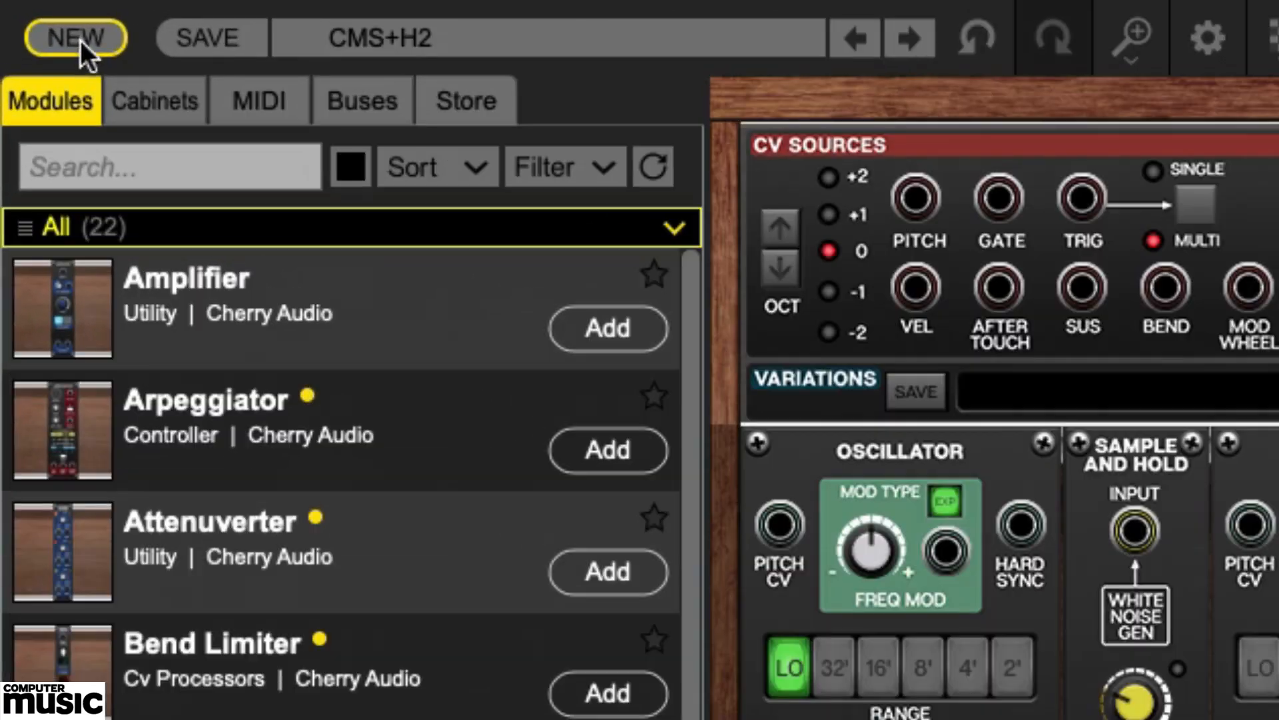
Start a new empty preset and add a Sample and Hold module to the rack
click(78, 36)
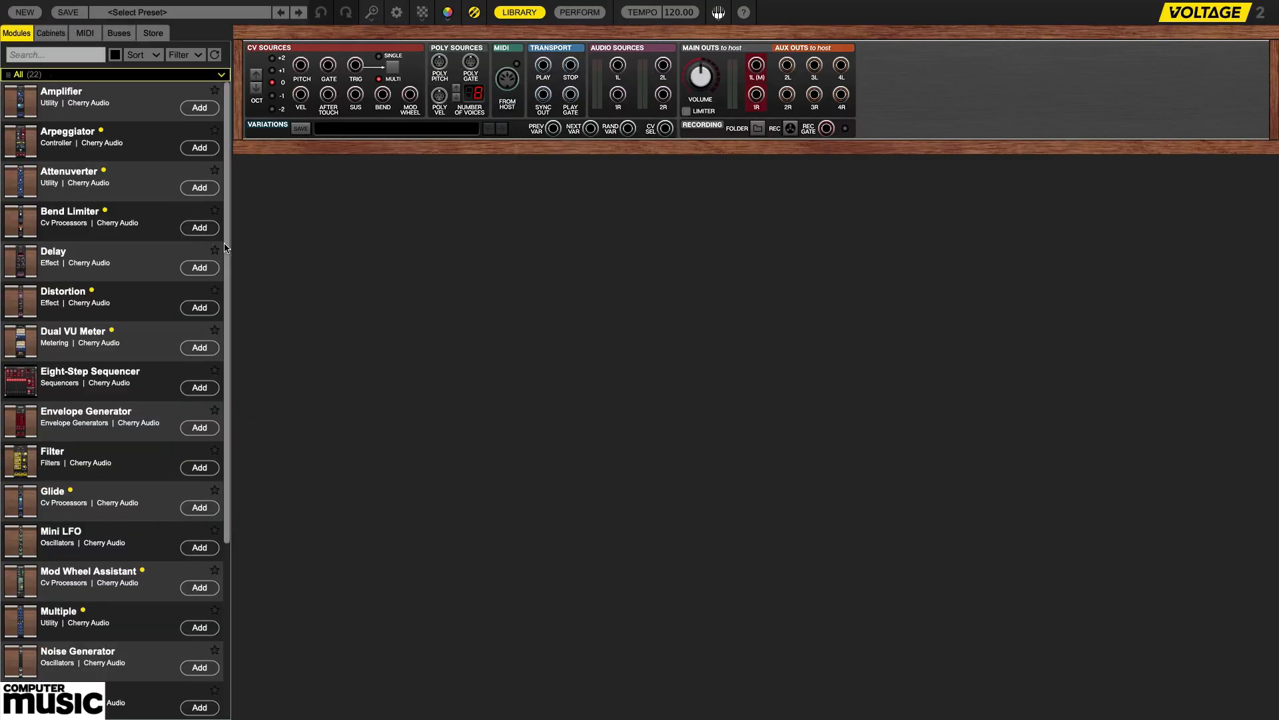
drag(226, 248, 229, 454)
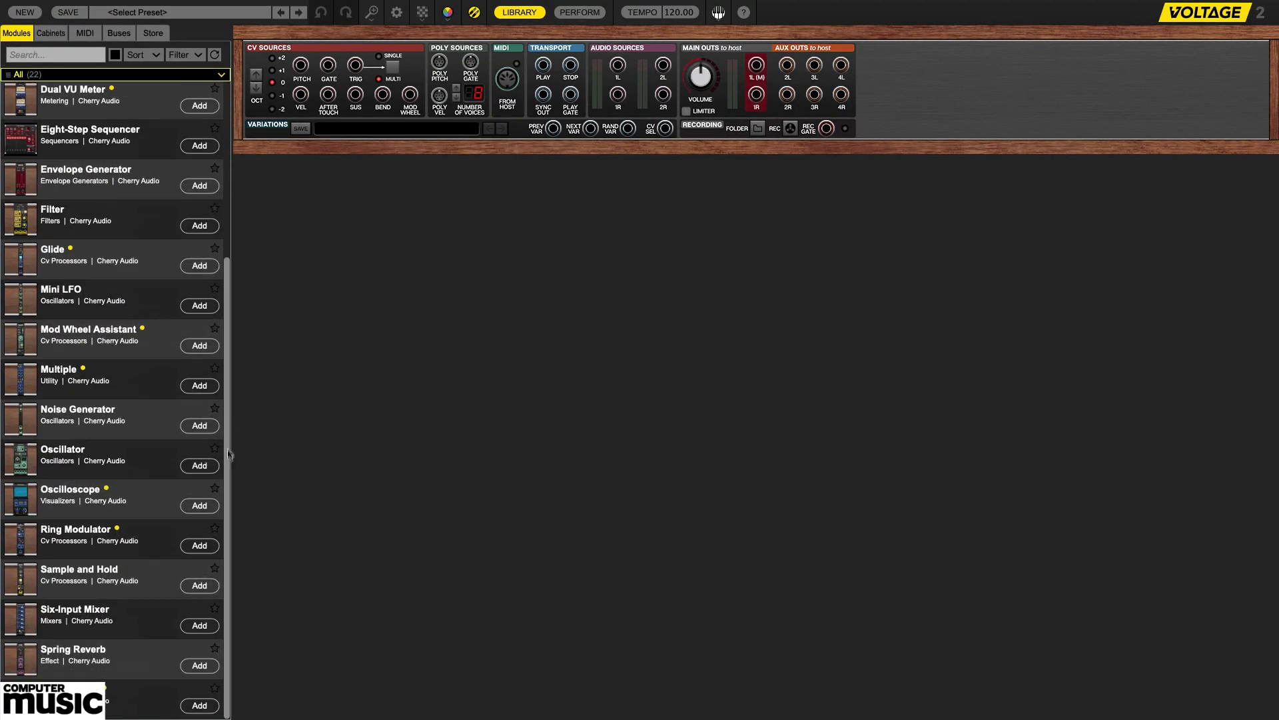
click(199, 585)
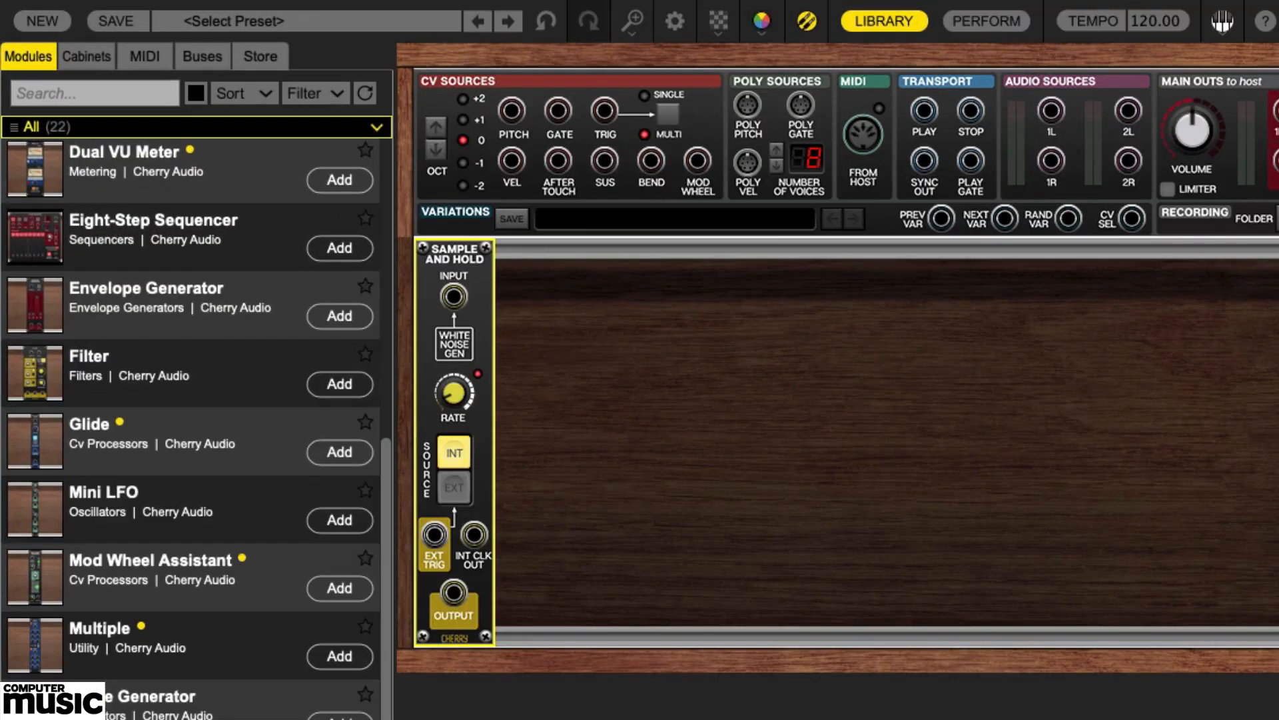
Add an Amplifier module and move it right along the rack, leaving a gap beside the Sample and Hold
drag(387, 717, 422, 611)
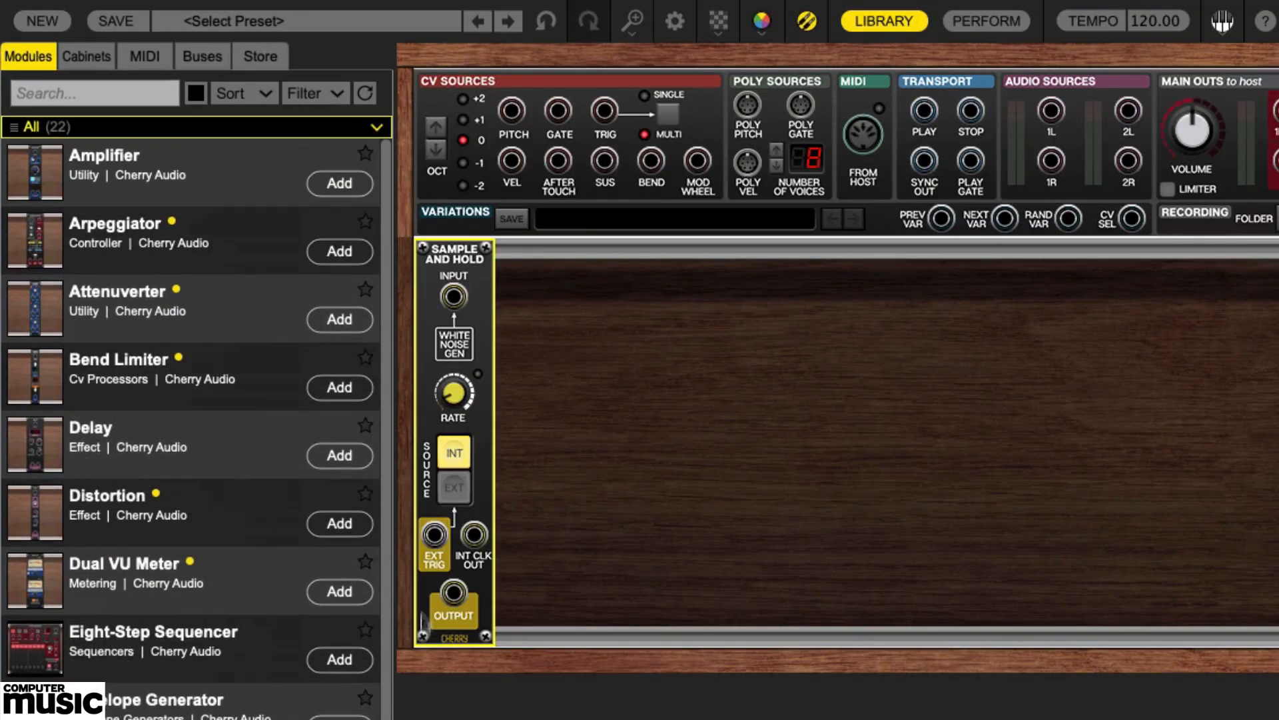
click(337, 185)
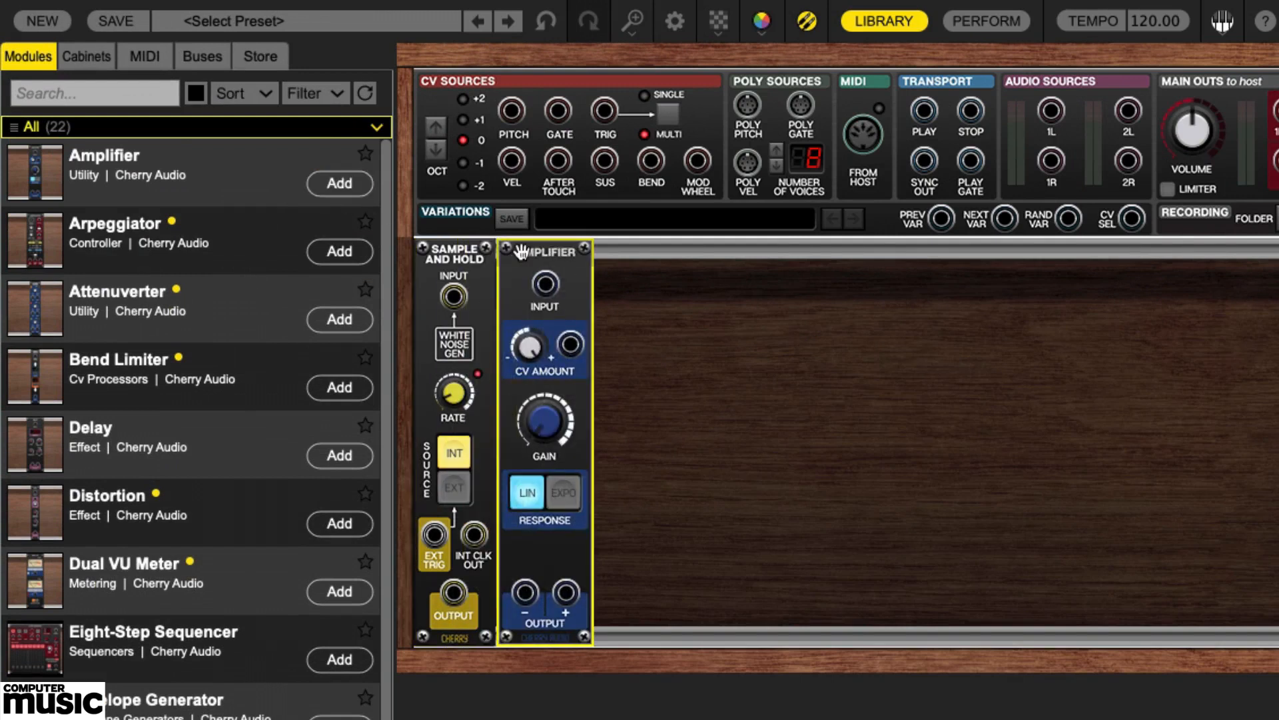
drag(528, 254, 699, 253)
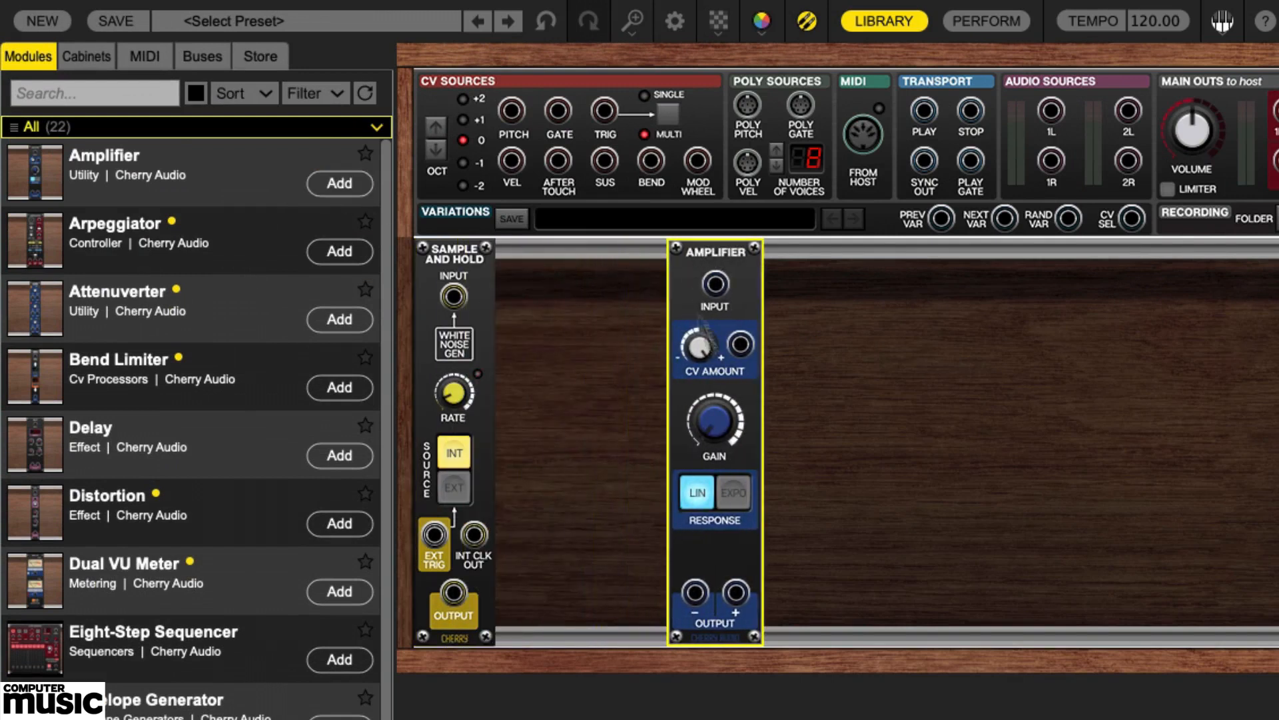
Patch the Amplifier's positive output to main output 1L (M) and the Sample and Hold output to the Amplifier input
drag(736, 592, 1278, 116)
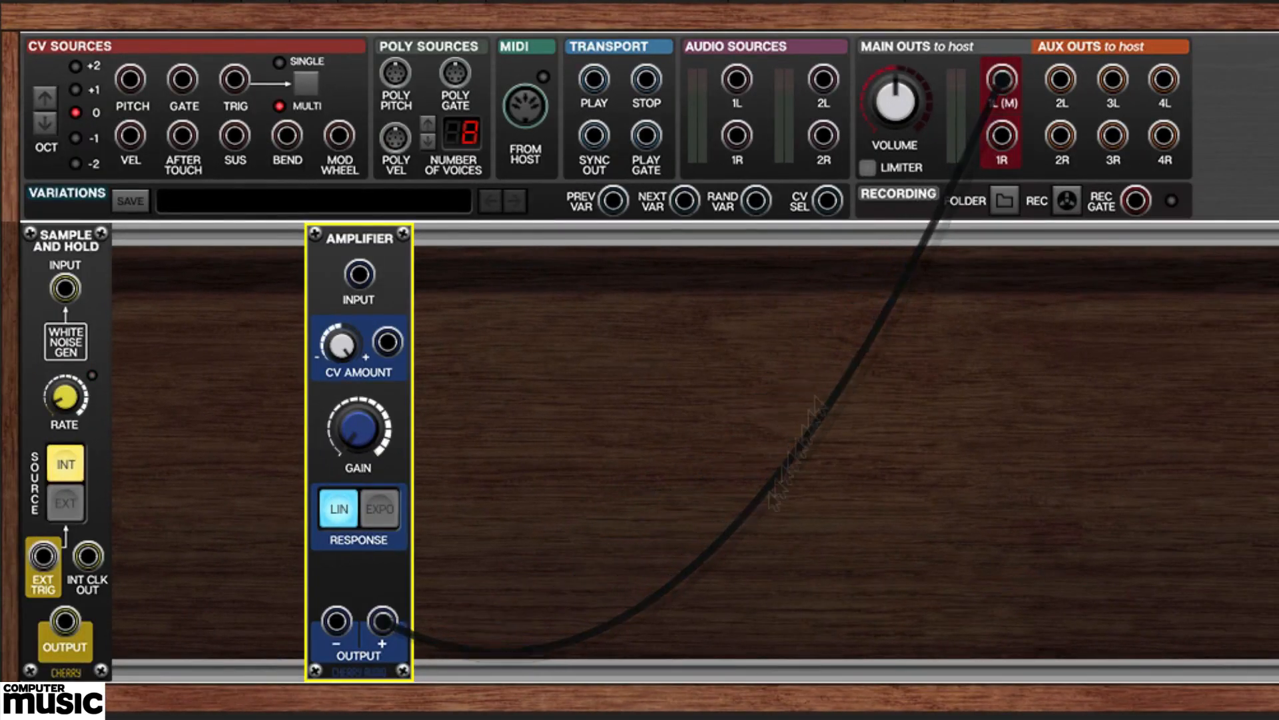
click(62, 623)
drag(61, 623, 358, 274)
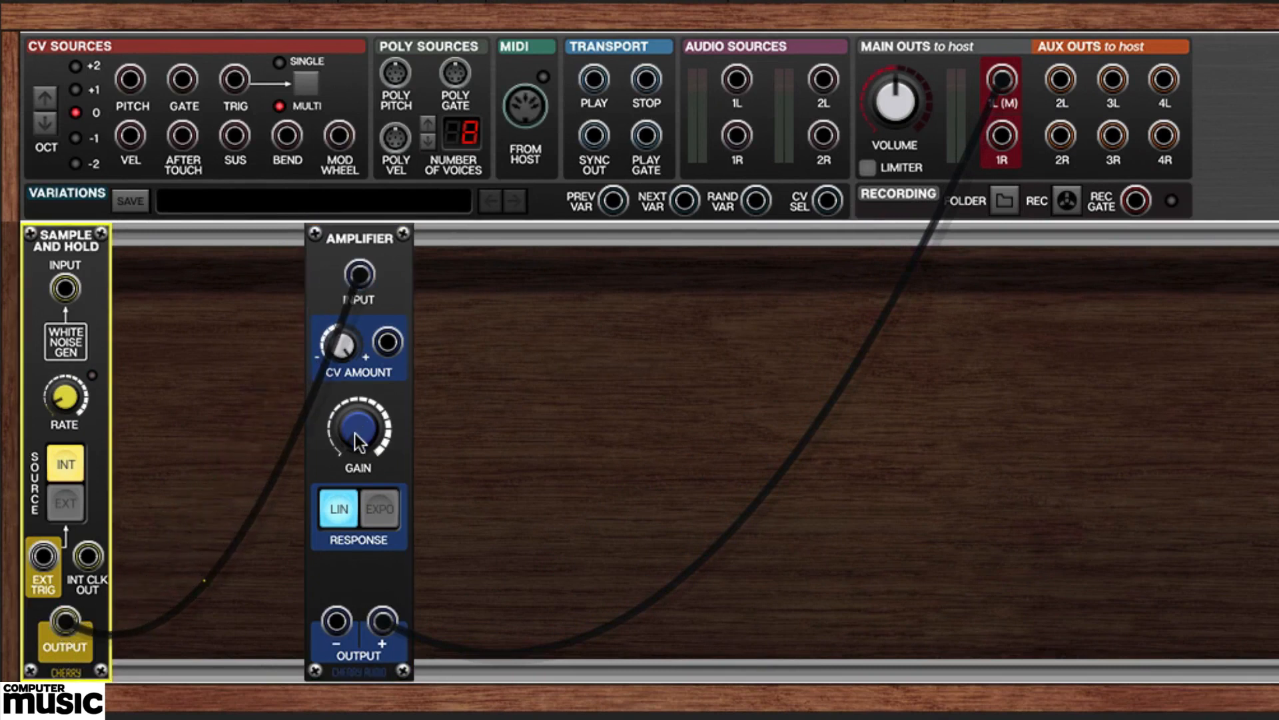
Raise the Amplifier gain to about halfway and sweep the Sample and Hold rate up to about 32 Hz and back down
drag(357, 436, 355, 293)
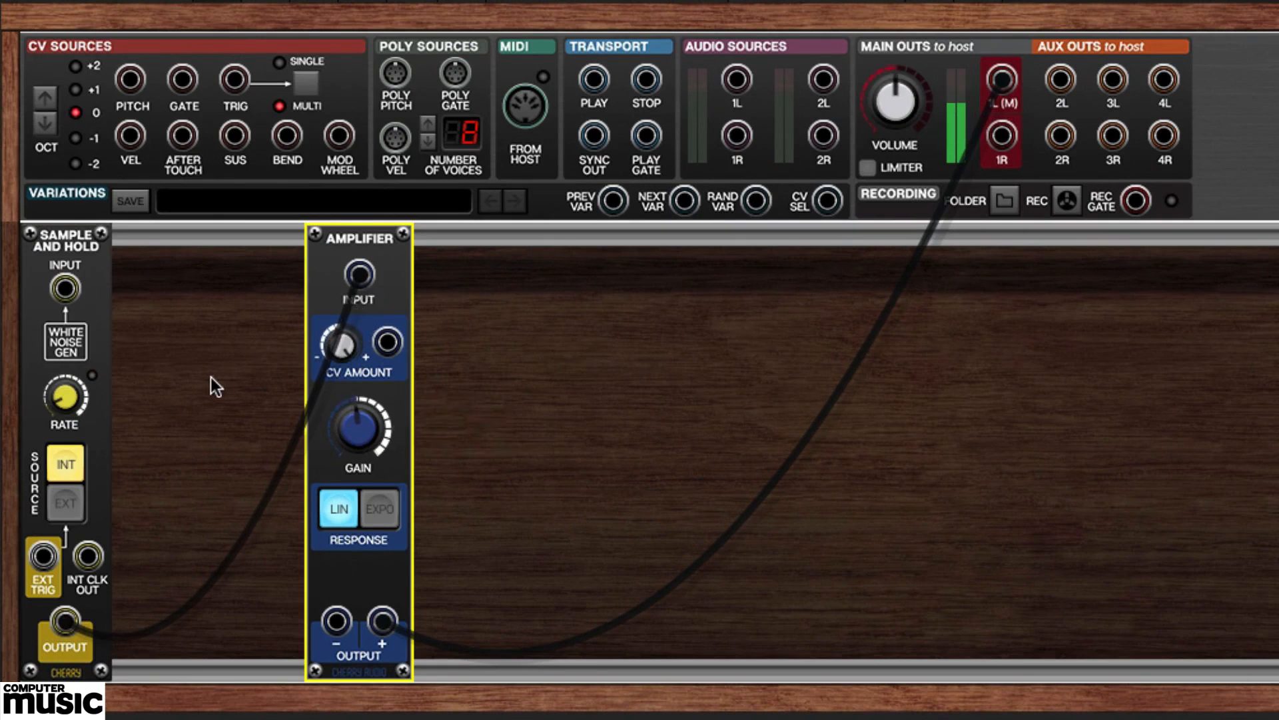
click(59, 400)
drag(59, 400, 138, 202)
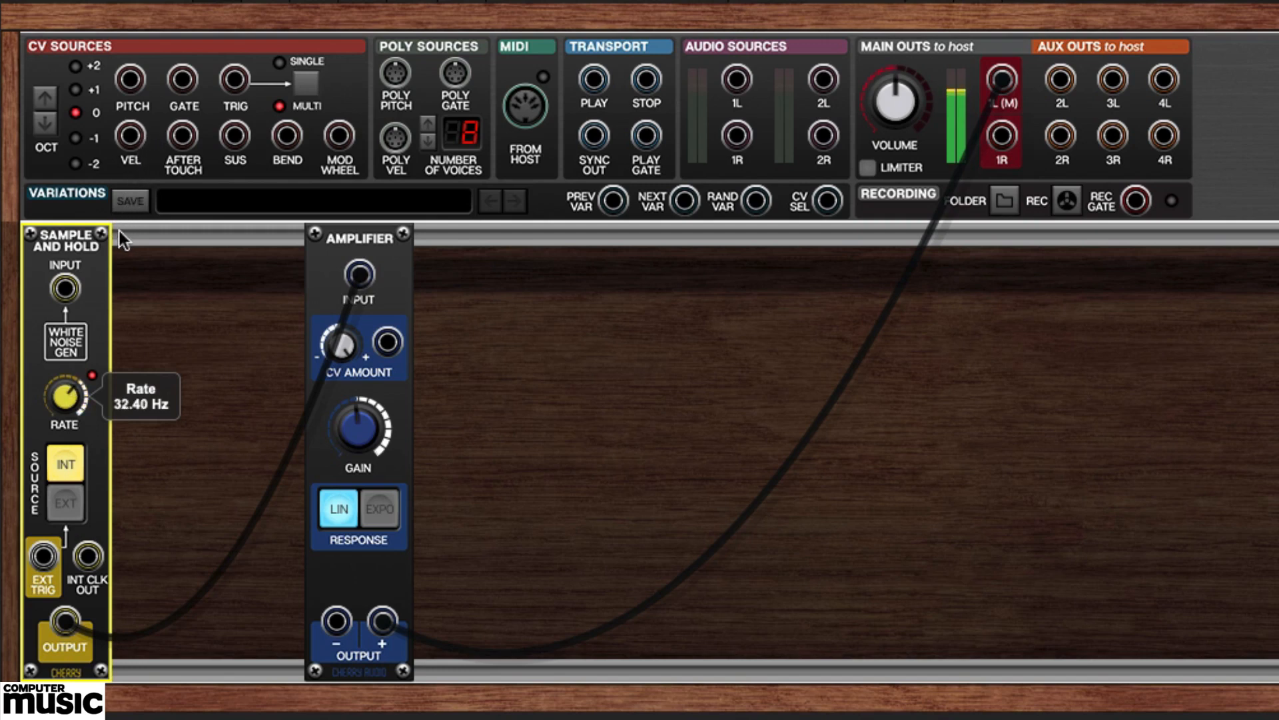
drag(114, 264, 92, 416)
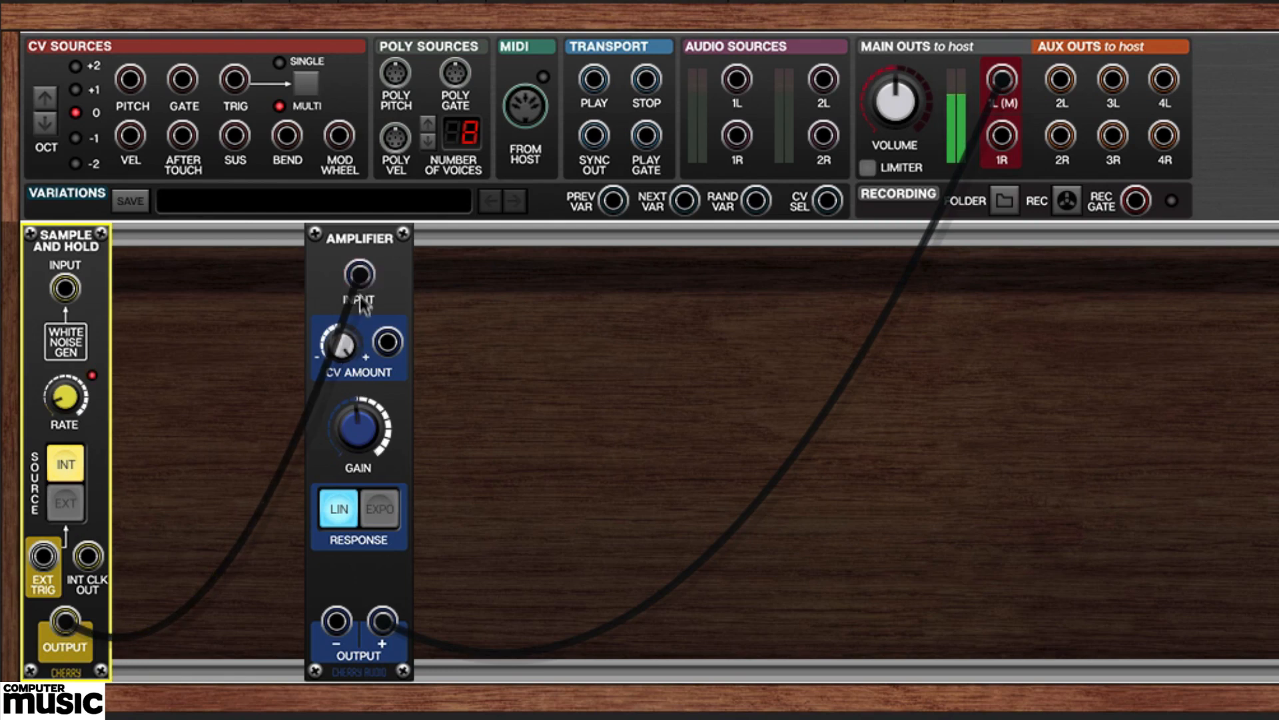
Unplug the cable from the Amplifier input and add an Oscillator module between the Sample and Hold and the Amplifier
drag(360, 280, 259, 274)
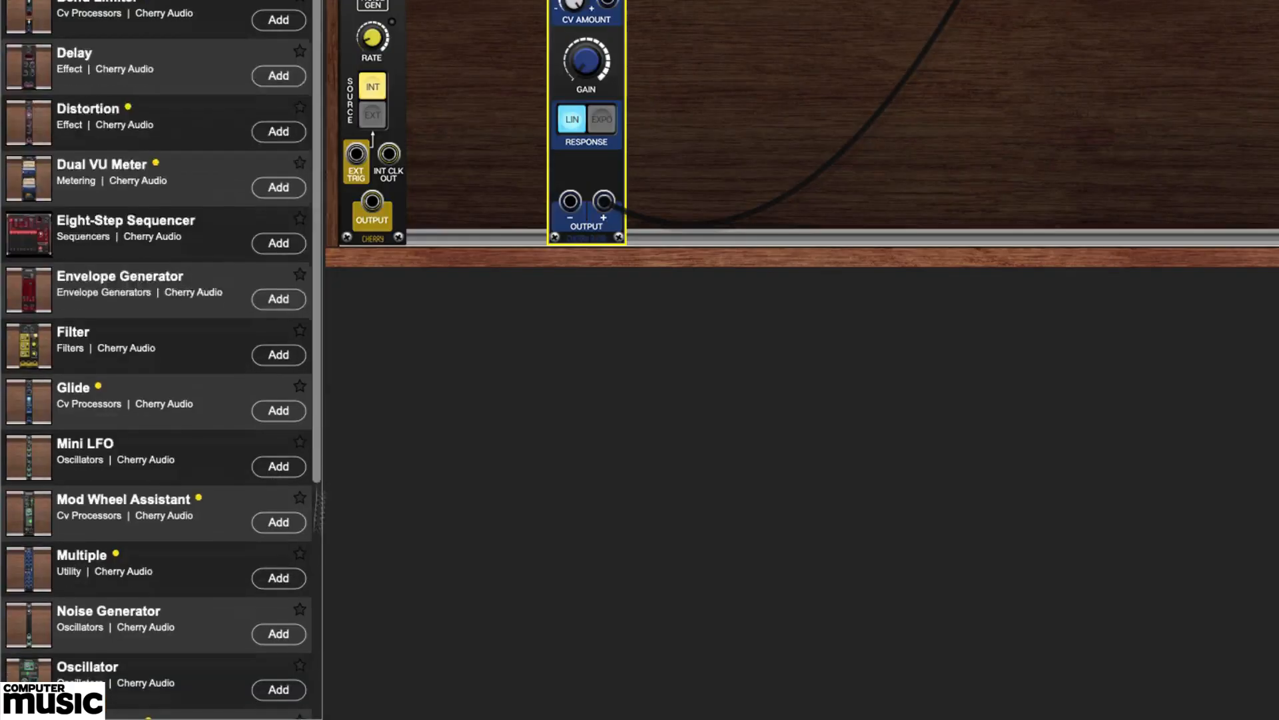
scroll(286, 660, down, 5)
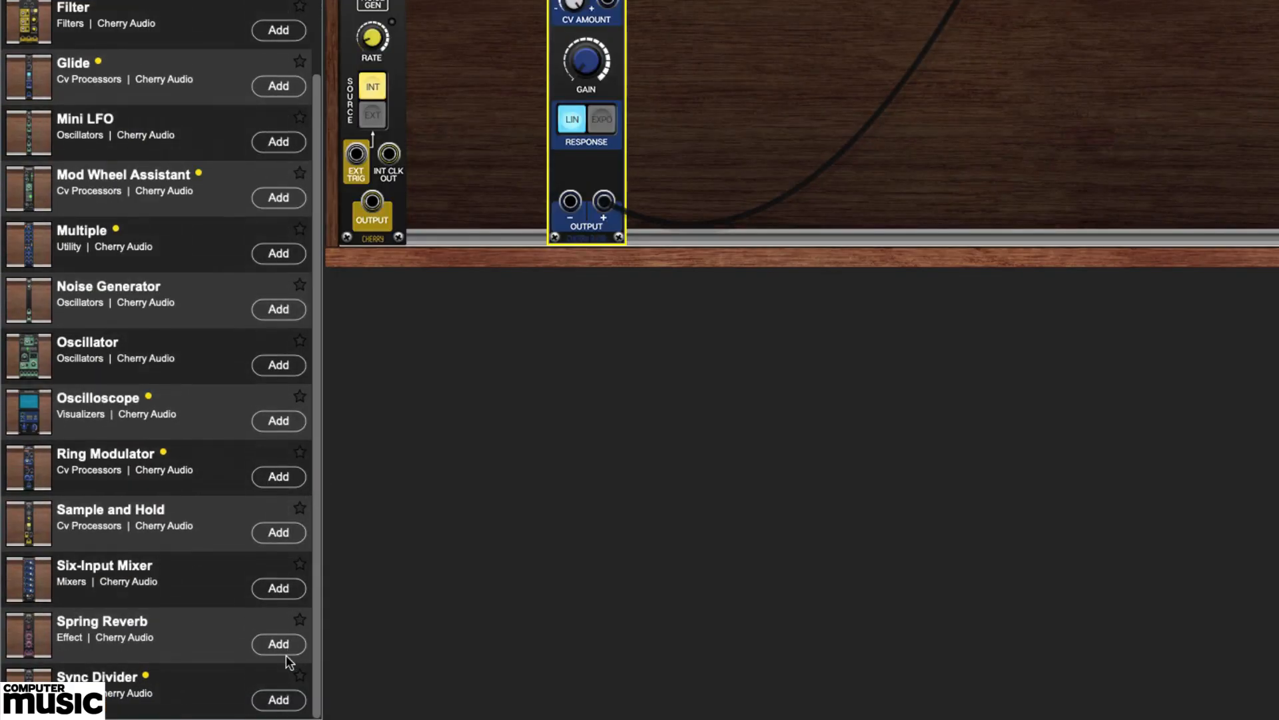
click(279, 365)
drag(1086, 51, 669, 30)
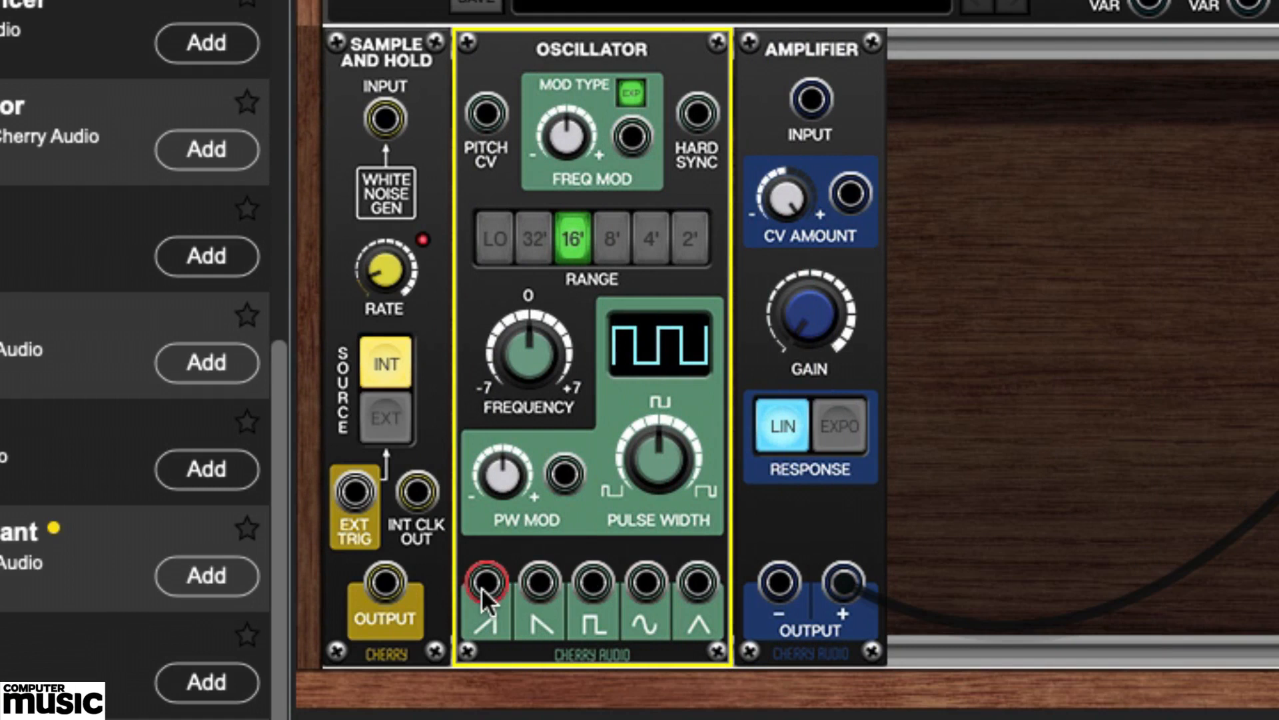
Patch the Oscillator's rising sawtooth output to the Amplifier input and raise the Amplifier gain to about a quarter
drag(482, 587, 813, 99)
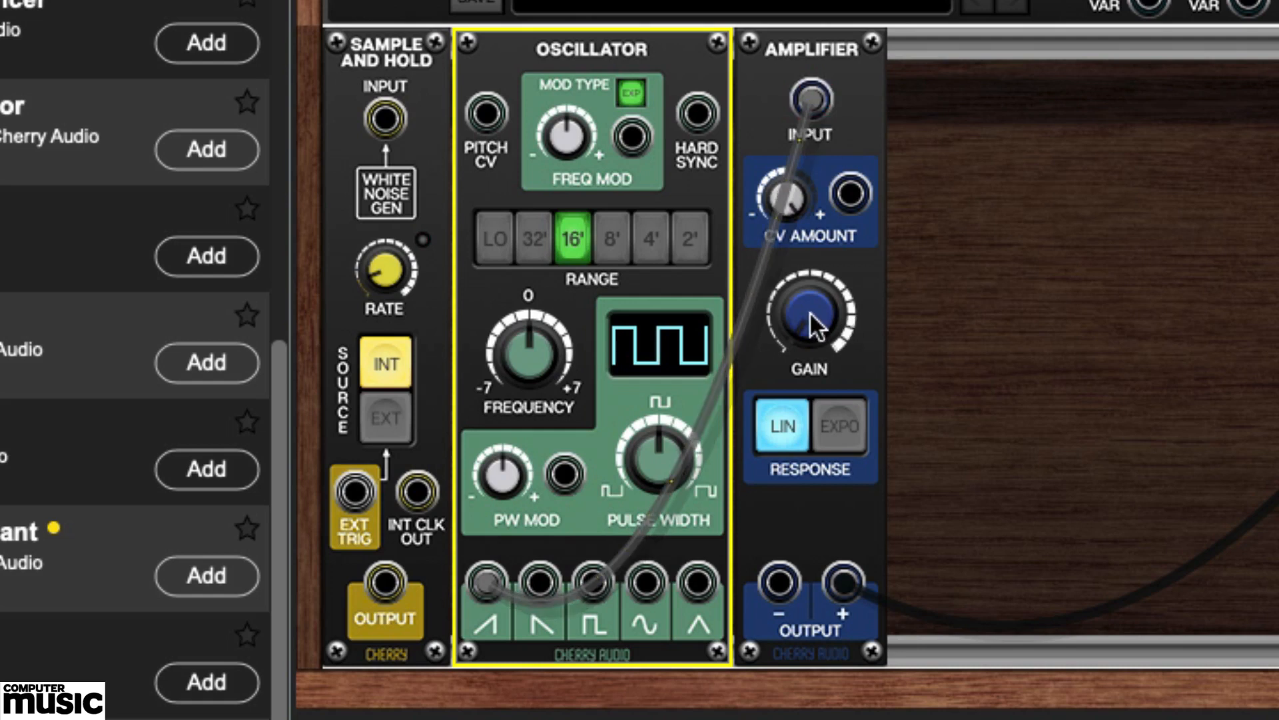
drag(810, 311, 818, 201)
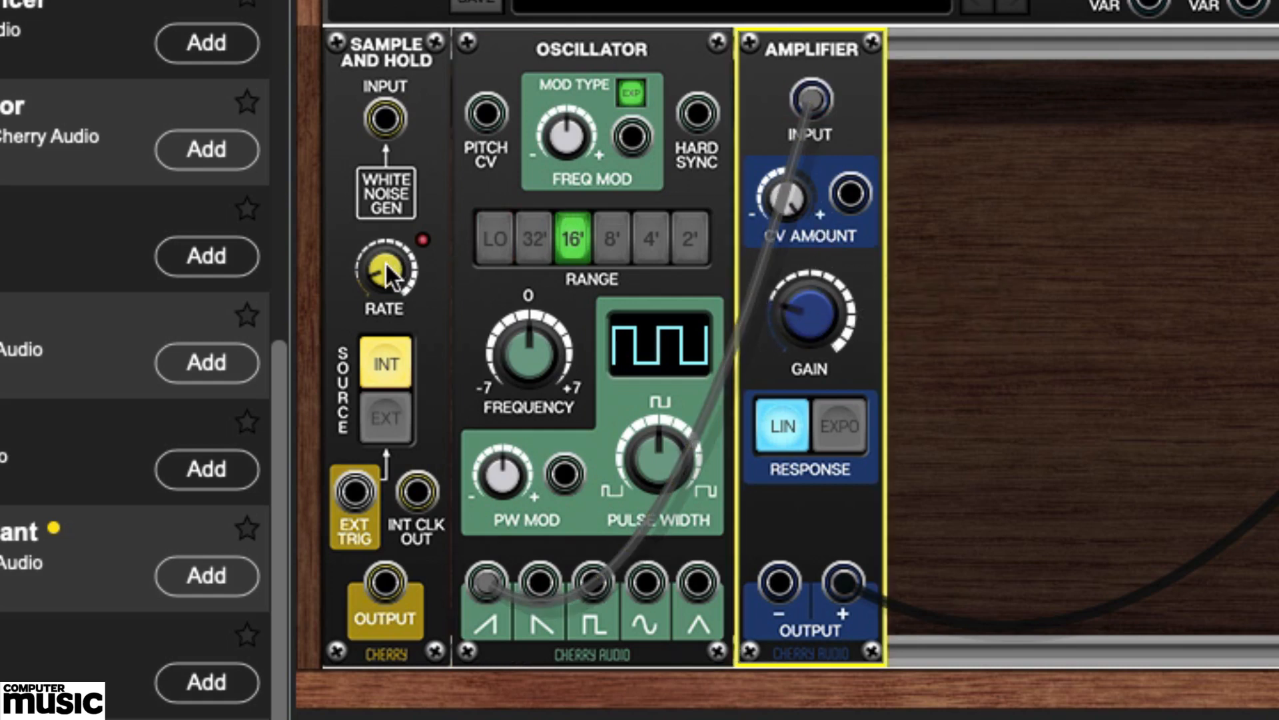
Raise the Sample and Hold rate to about halfway and patch its output to the Oscillator's Pitch CV input
drag(385, 262, 398, 89)
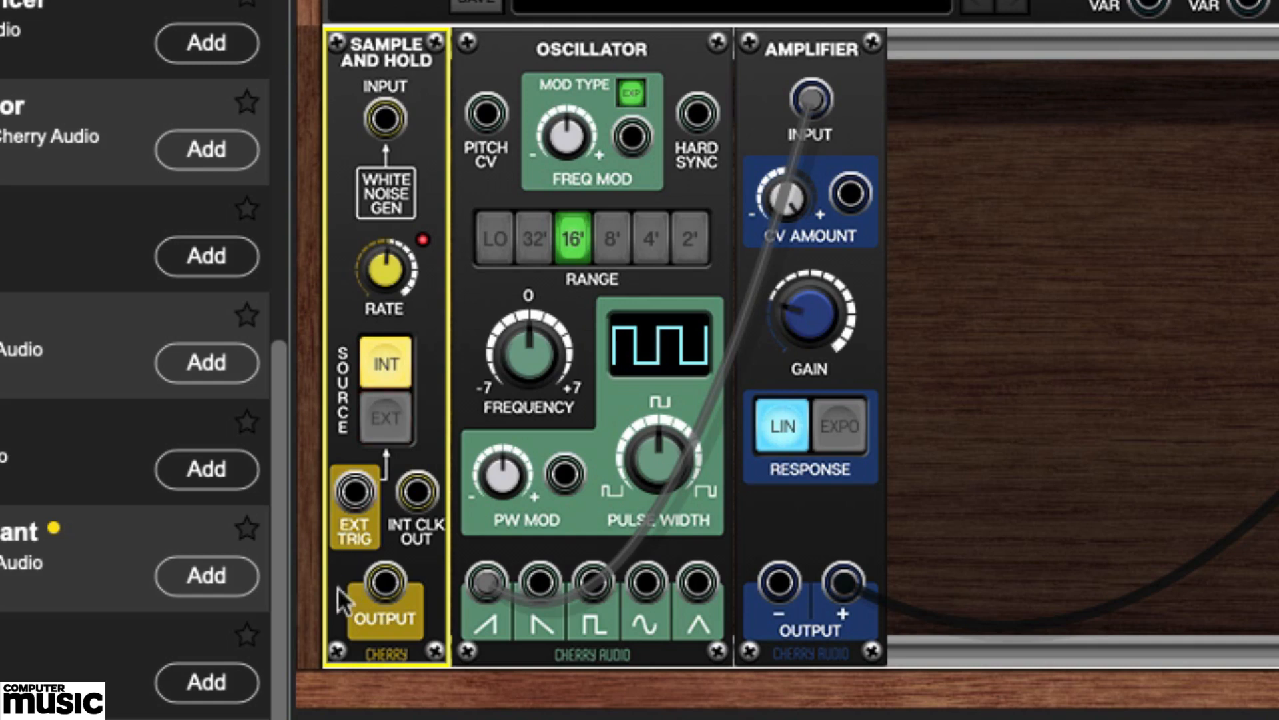
drag(389, 586, 491, 101)
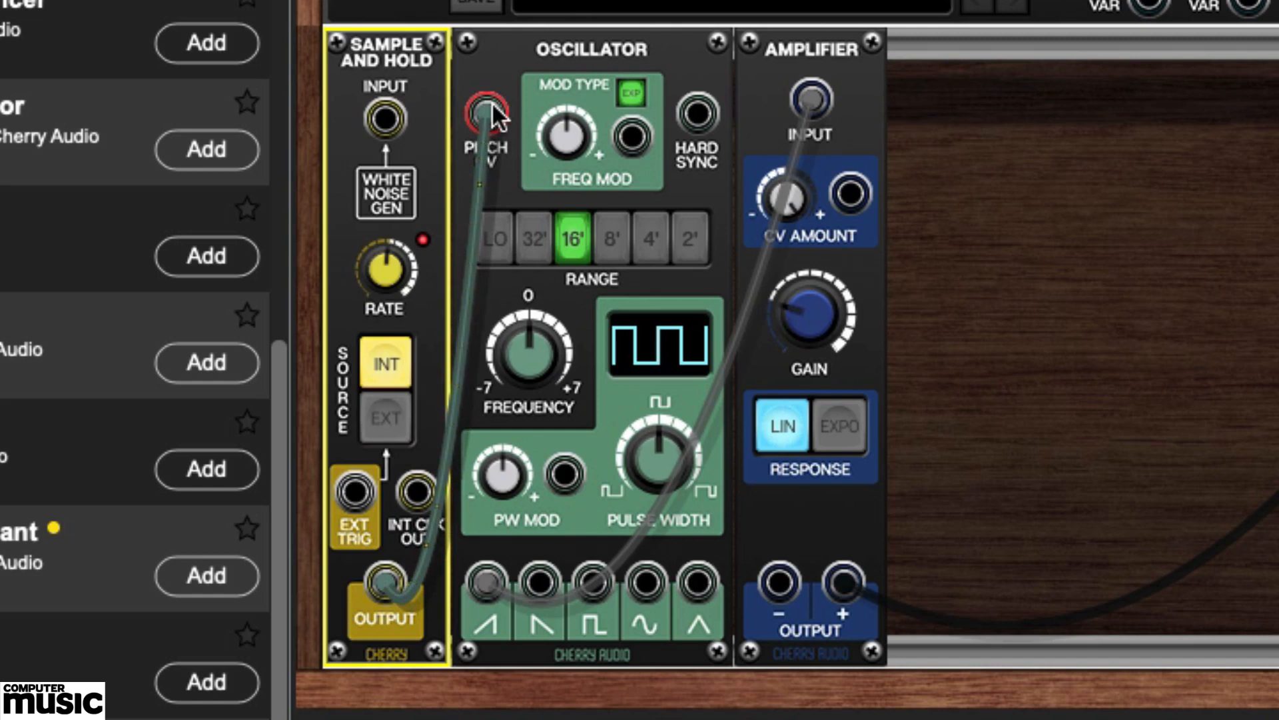
Sweep the Sample and Hold rate up to about 42 Hz and back to midway, and lower the Amplifier gain to zero
drag(385, 262, 430, 117)
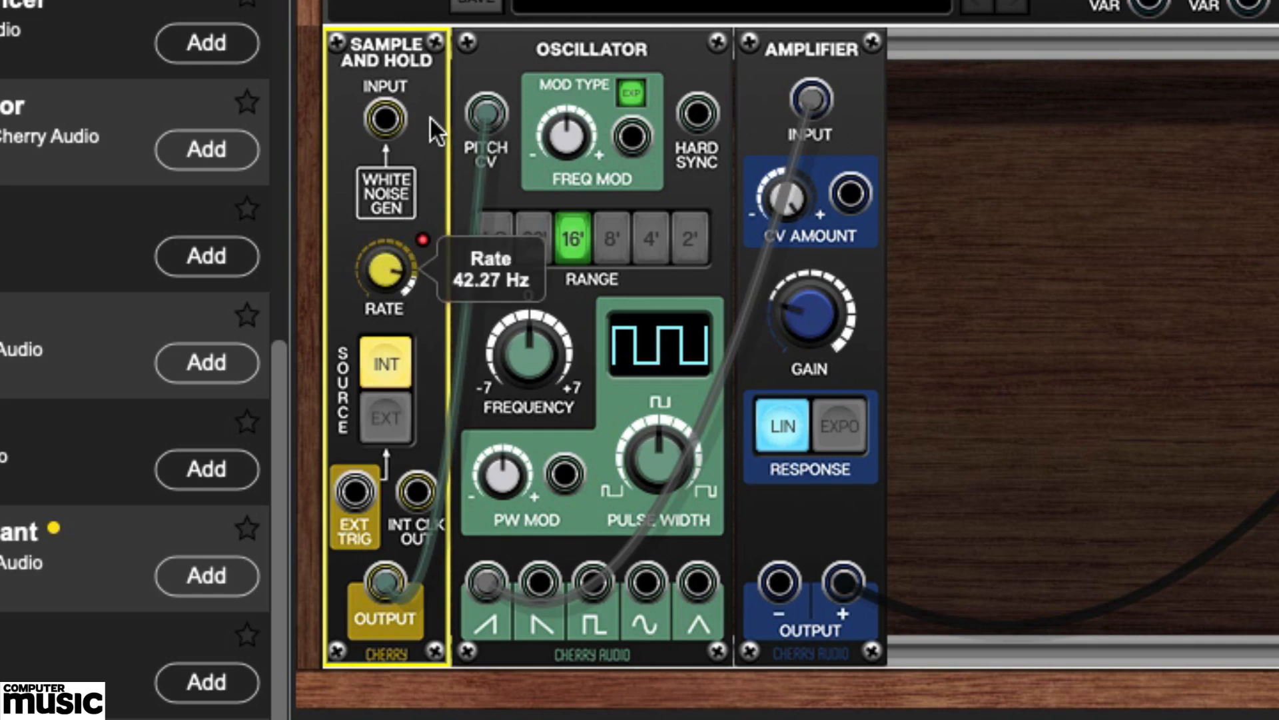
drag(375, 259, 366, 438)
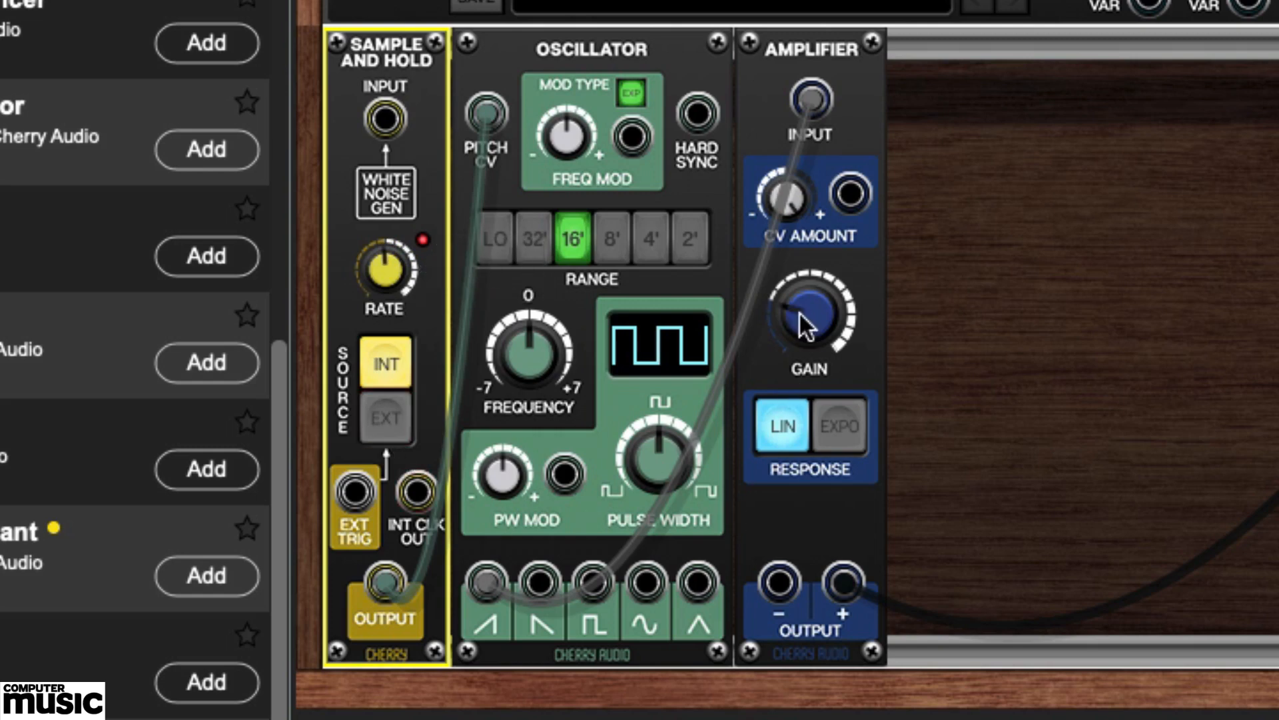
drag(799, 311, 782, 434)
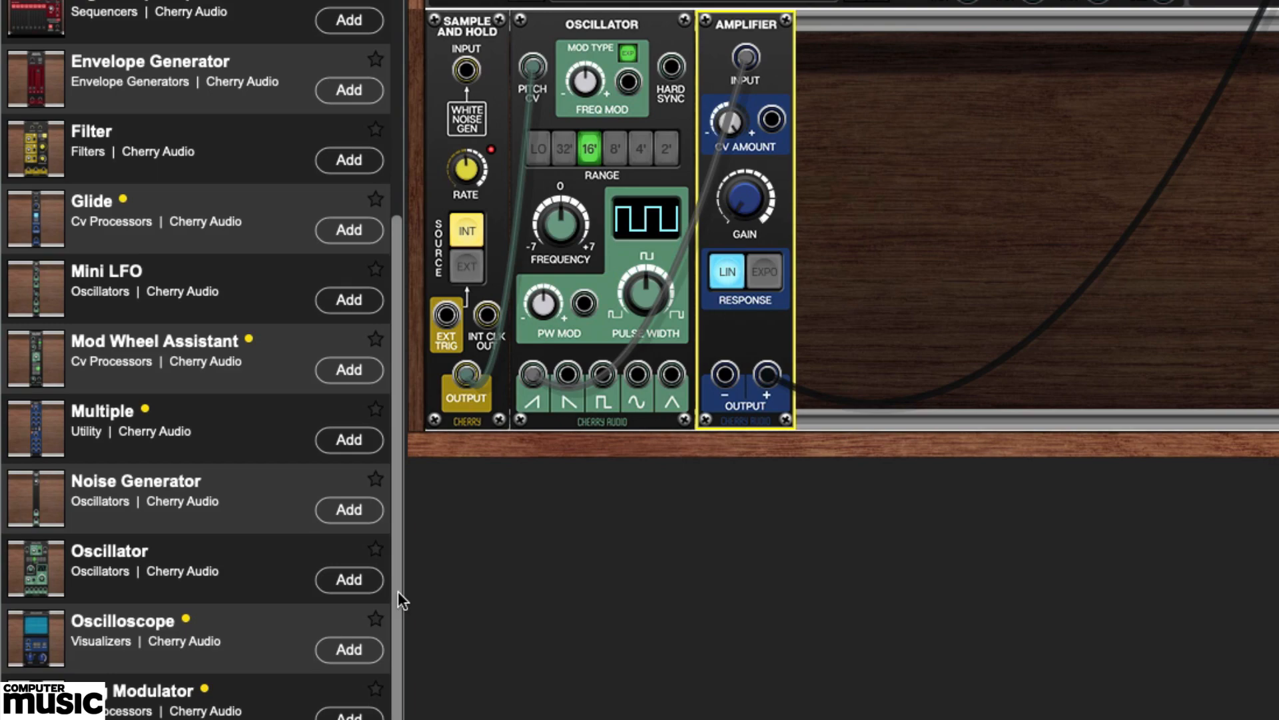
Add a second Oscillator module and place it at the start of the rack, before the Sample and Hold
click(349, 579)
drag(966, 40, 229, 40)
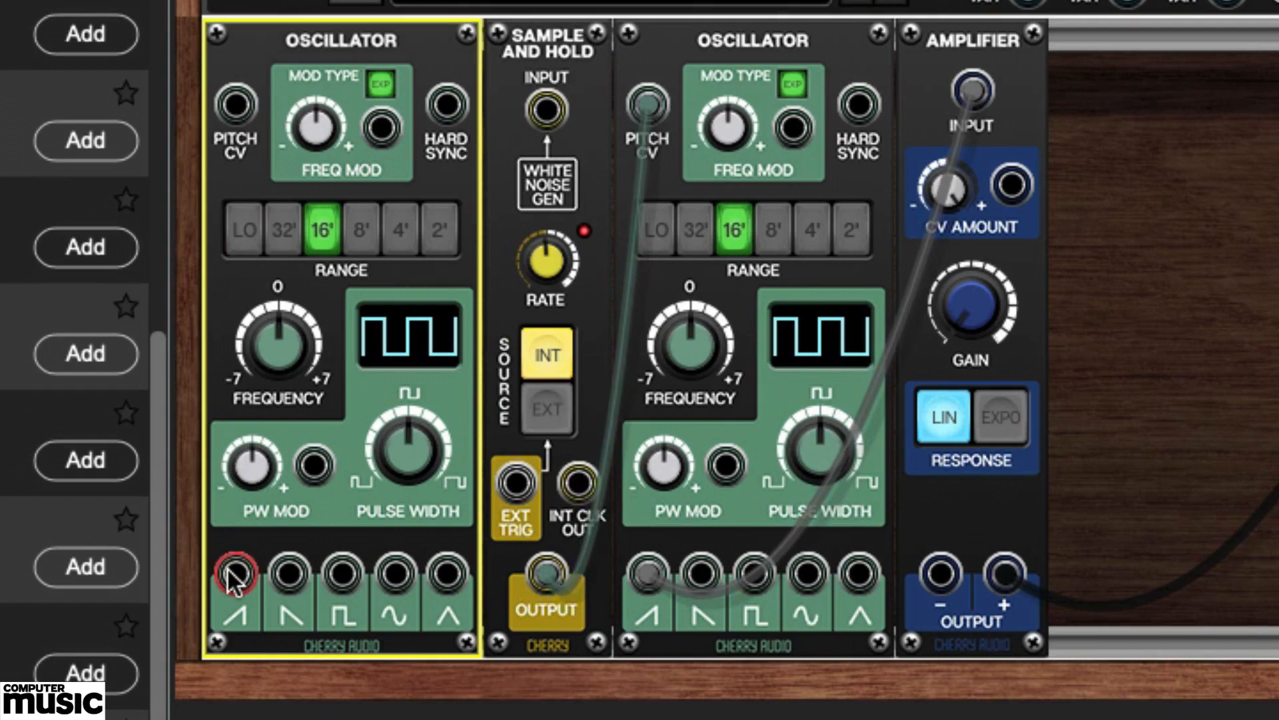
Patch the first Oscillator's rising sawtooth output to the Sample and Hold input and raise the Amplifier gain to about a quarter
drag(235, 574, 546, 112)
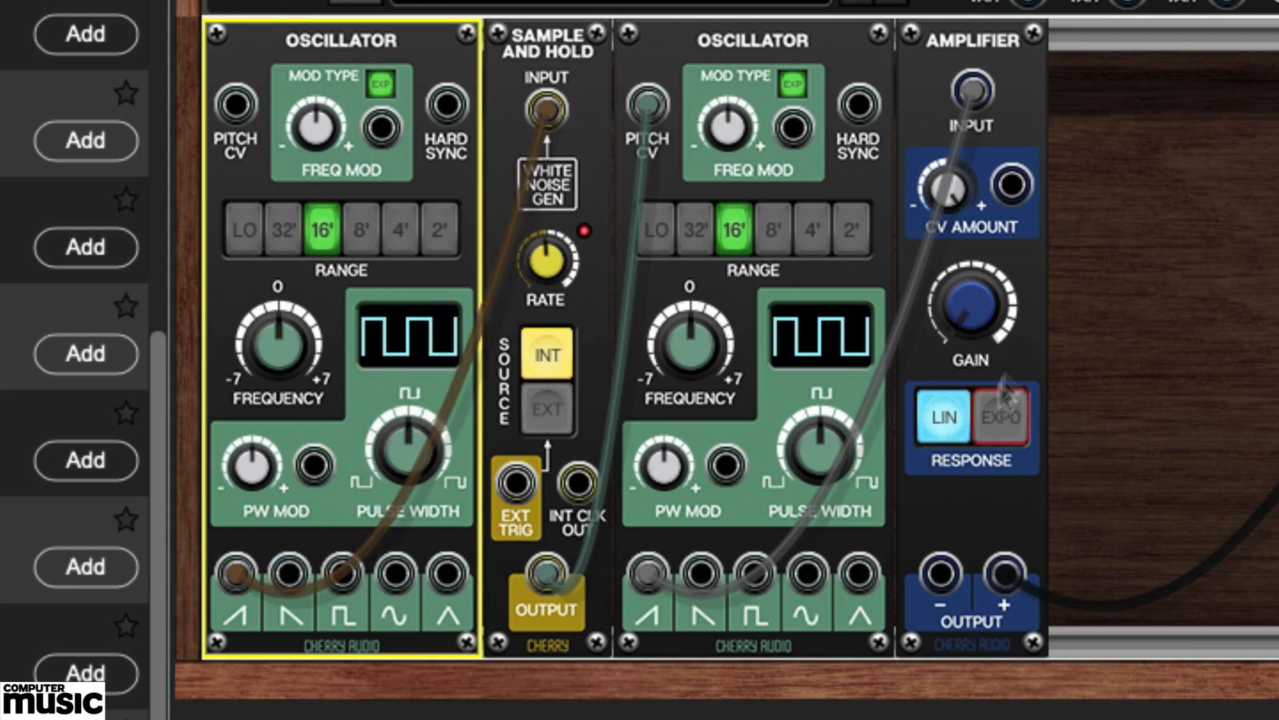
drag(970, 326, 975, 196)
mouse_move(975, 199)
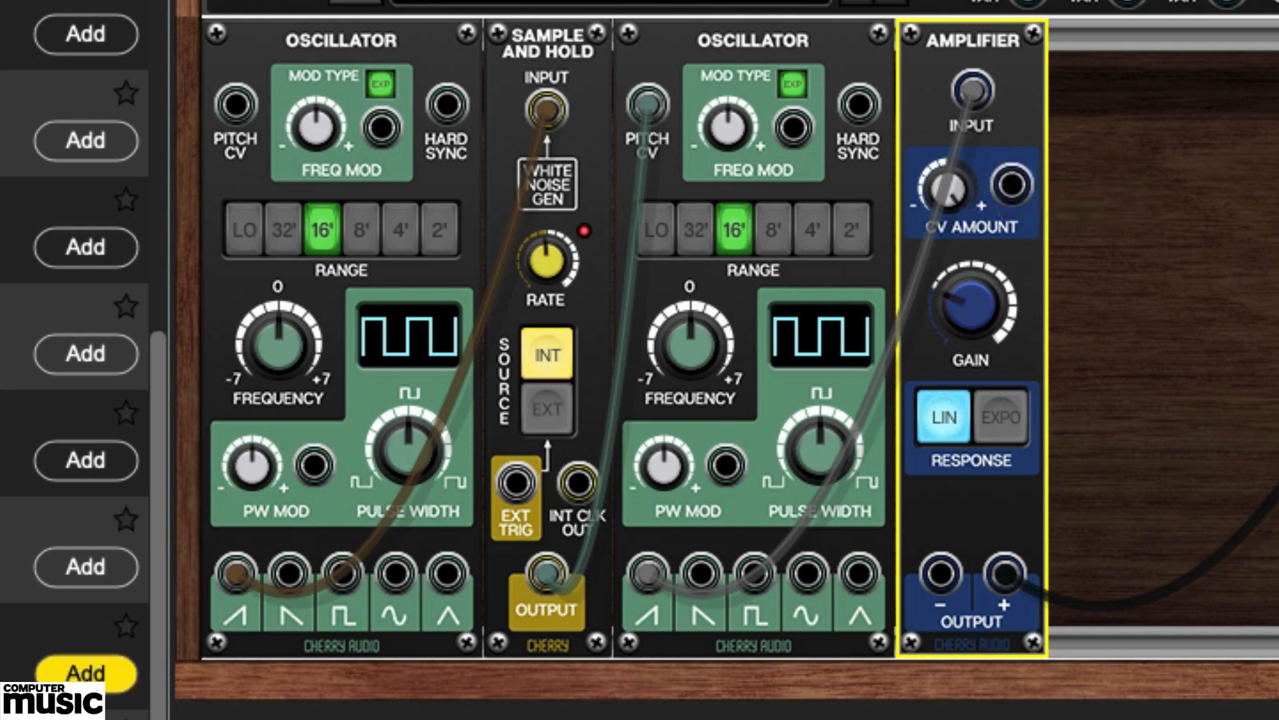
Audition the Sample and Hold input fed by the first Oscillator's falling sawtooth, square, sine and triangle outputs in turn
drag(231, 569, 280, 571)
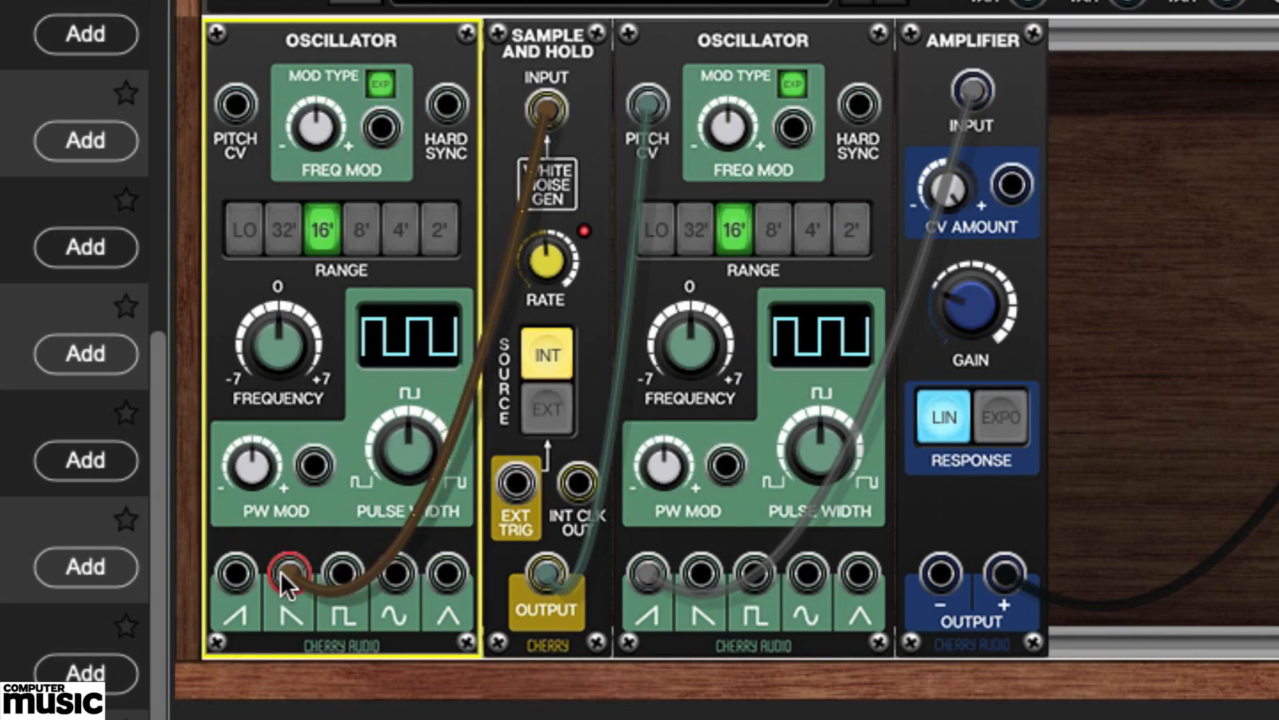
drag(280, 571, 346, 577)
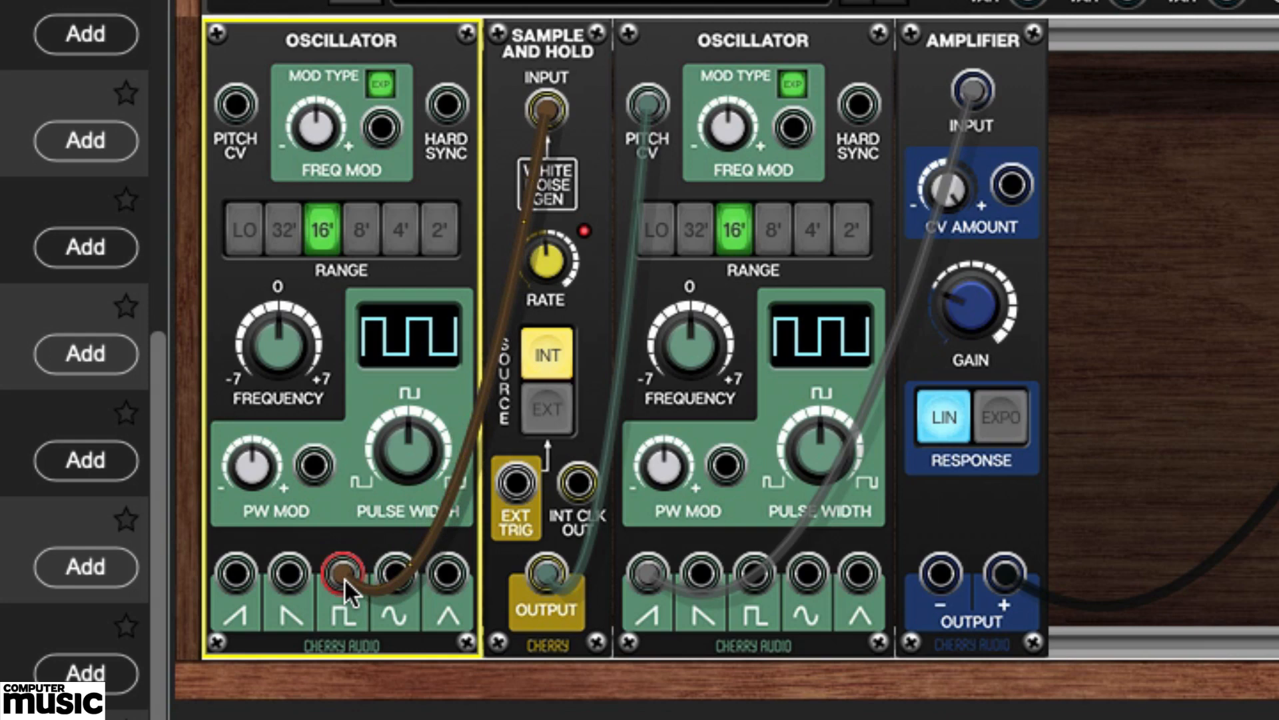
drag(346, 581, 393, 583)
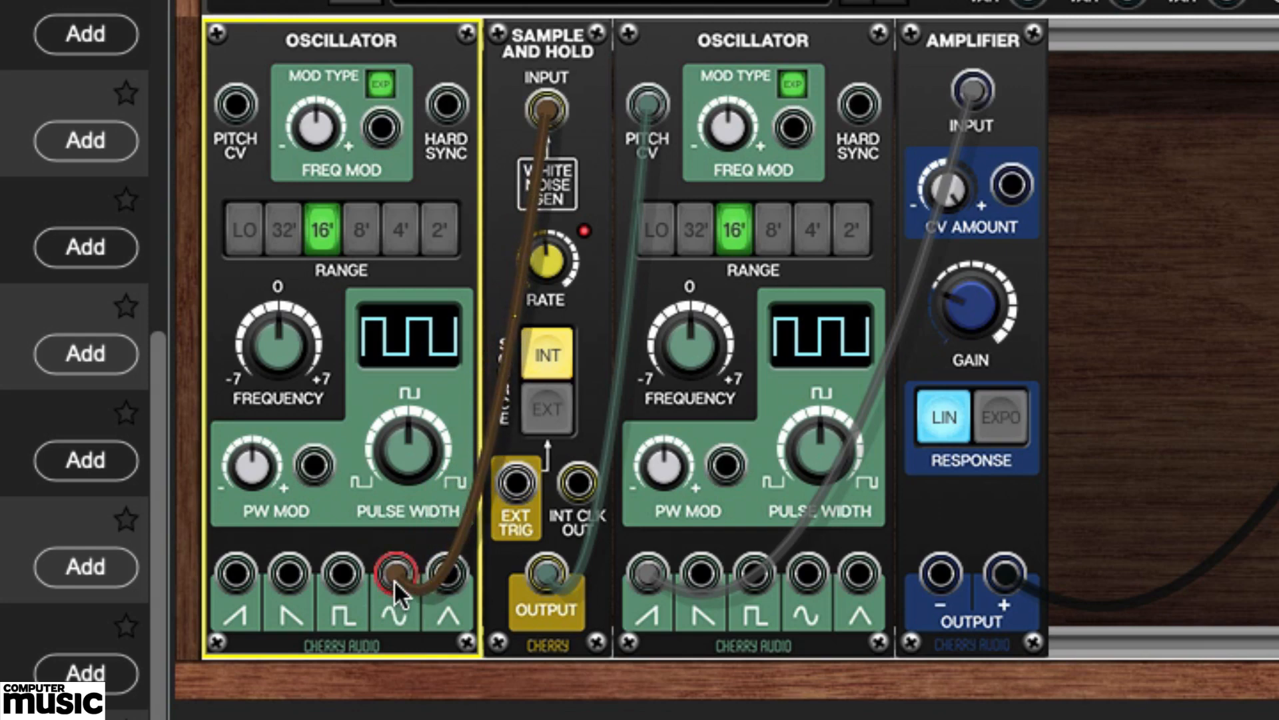
drag(394, 579, 447, 575)
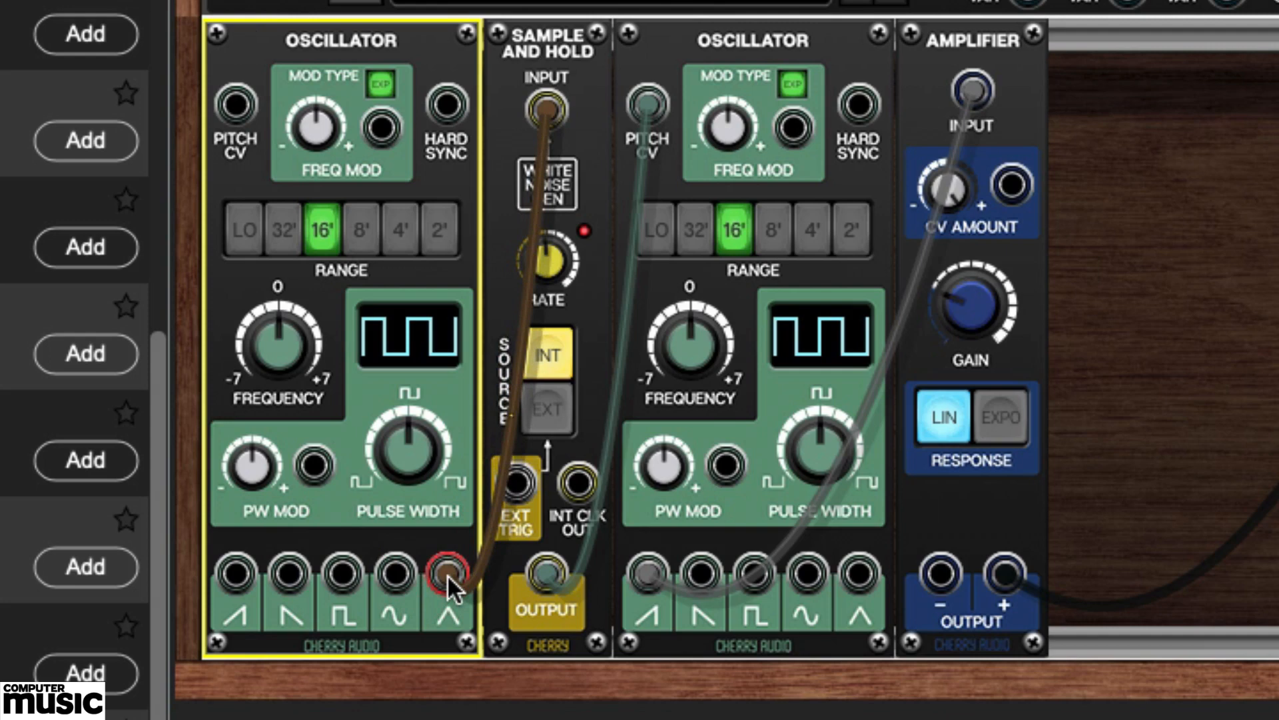
Remove the cables from the Sample and Hold input, the Amplifier input and the second Oscillator's Pitch CV input
drag(447, 574, 467, 718)
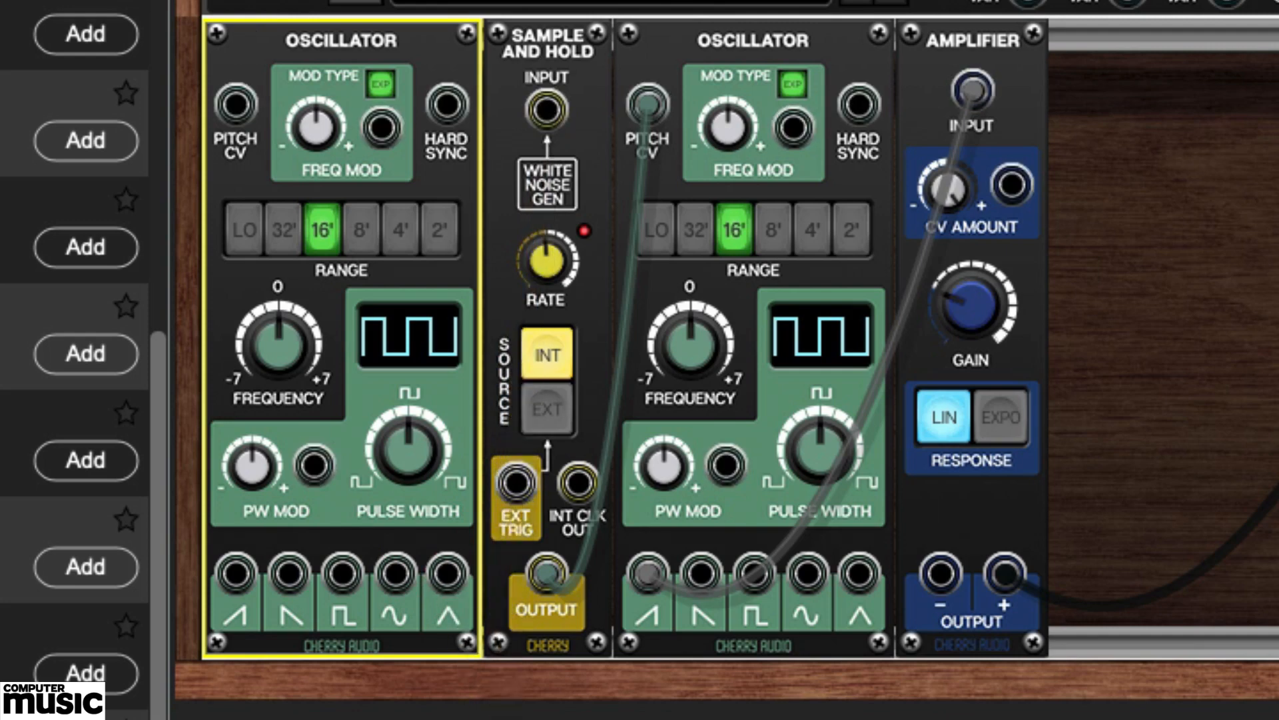
drag(973, 92, 1126, 143)
drag(1027, 157, 1201, 206)
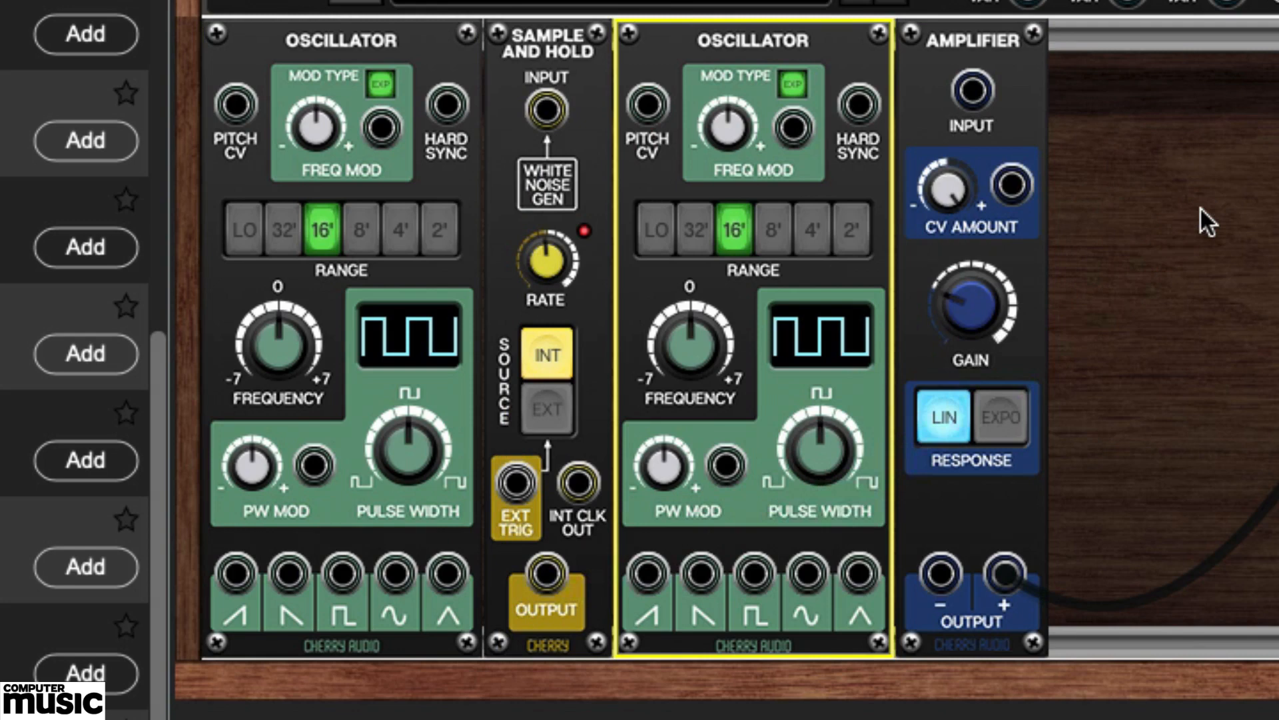
Lower the Amplifier gain to zero and patch the second Oscillator's square output to the Amplifier input
click(963, 300)
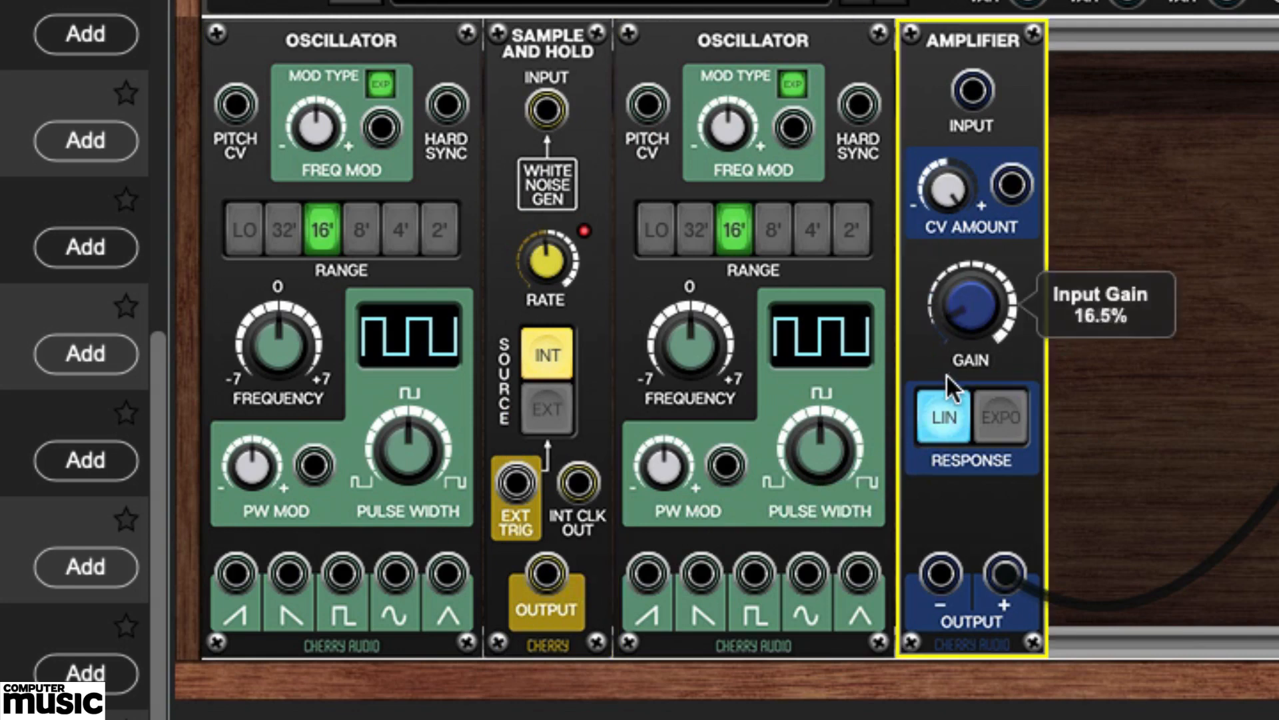
drag(946, 374, 942, 417)
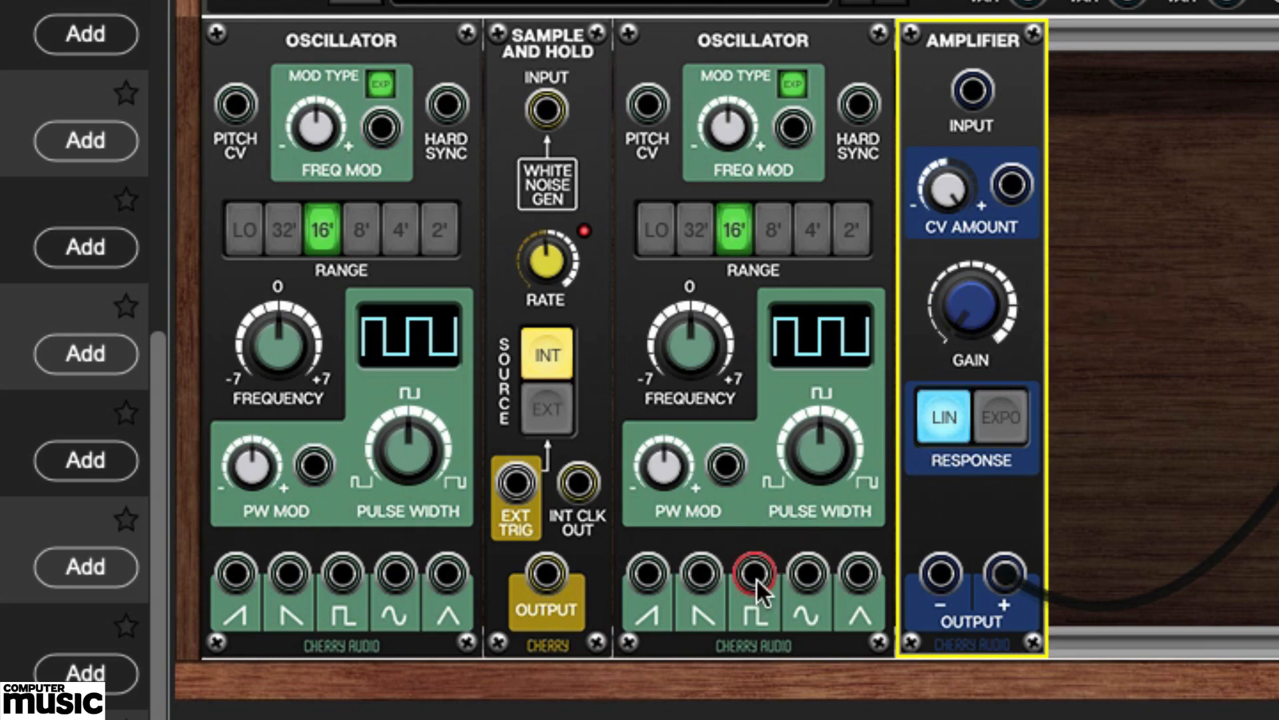
drag(757, 578, 977, 91)
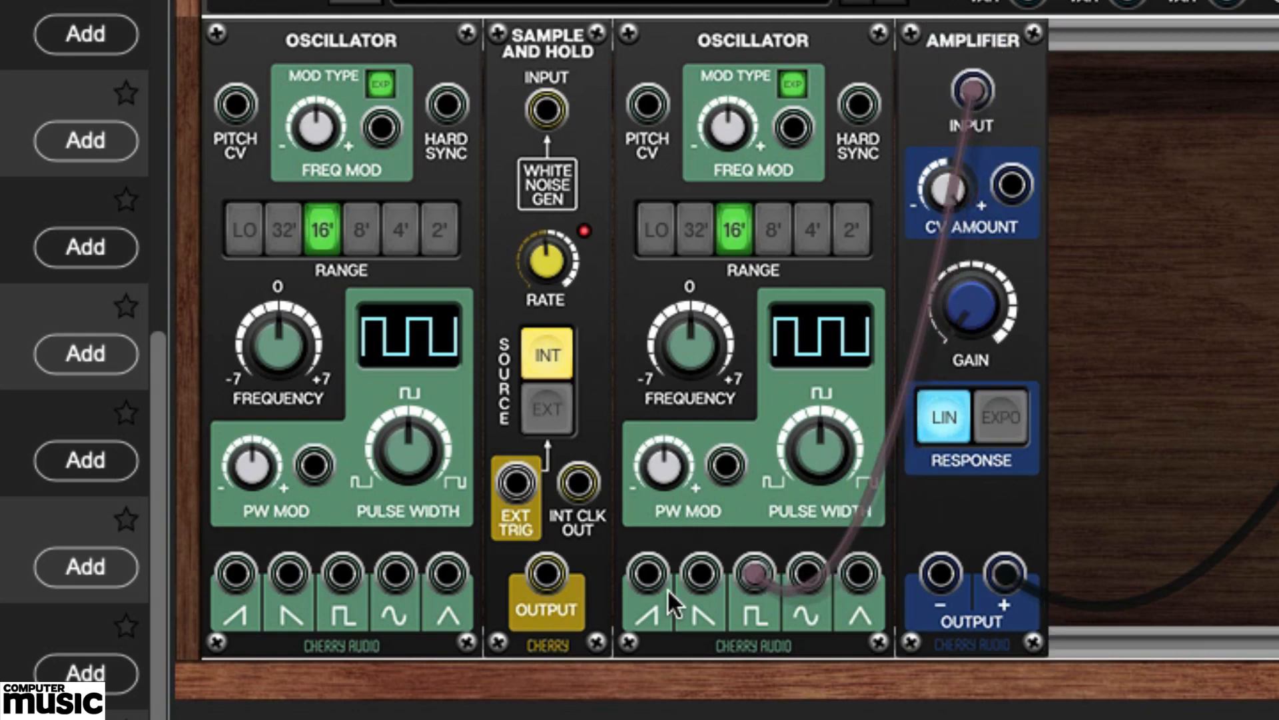
Set the first Oscillator's range to LO and patch its falling sawtooth output to the Amplifier's CV input
click(243, 235)
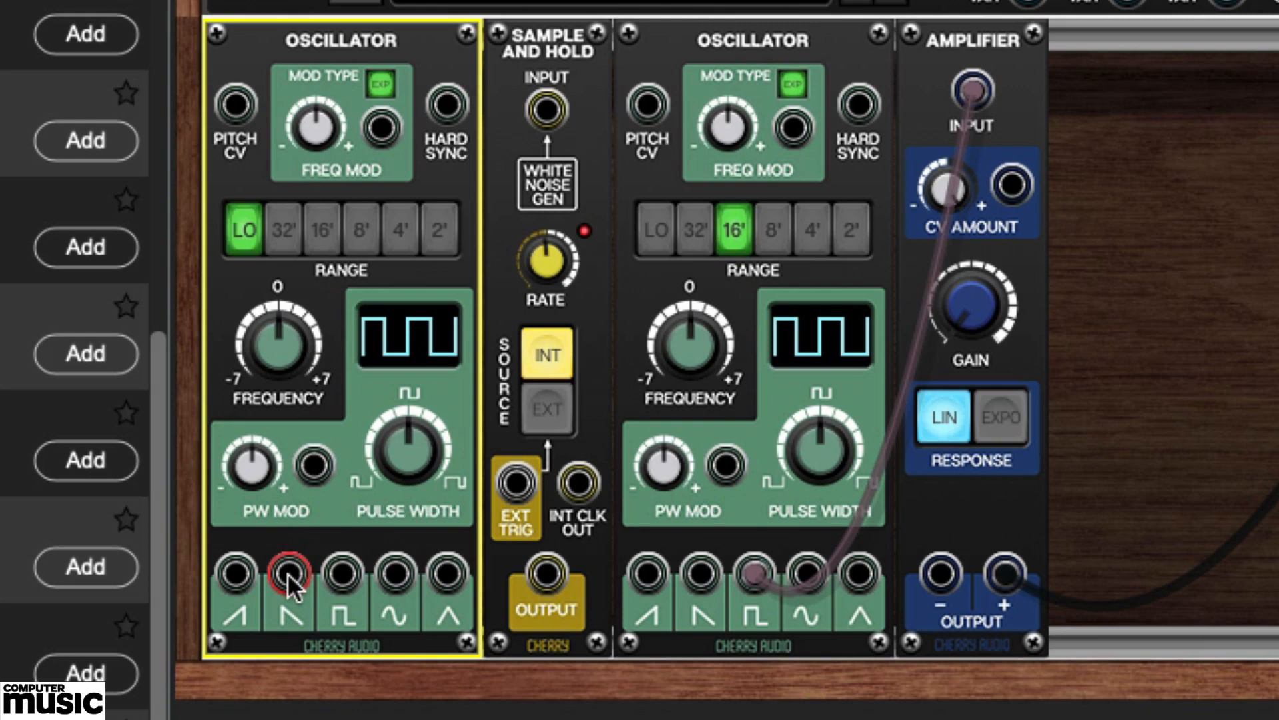
drag(288, 575, 1017, 178)
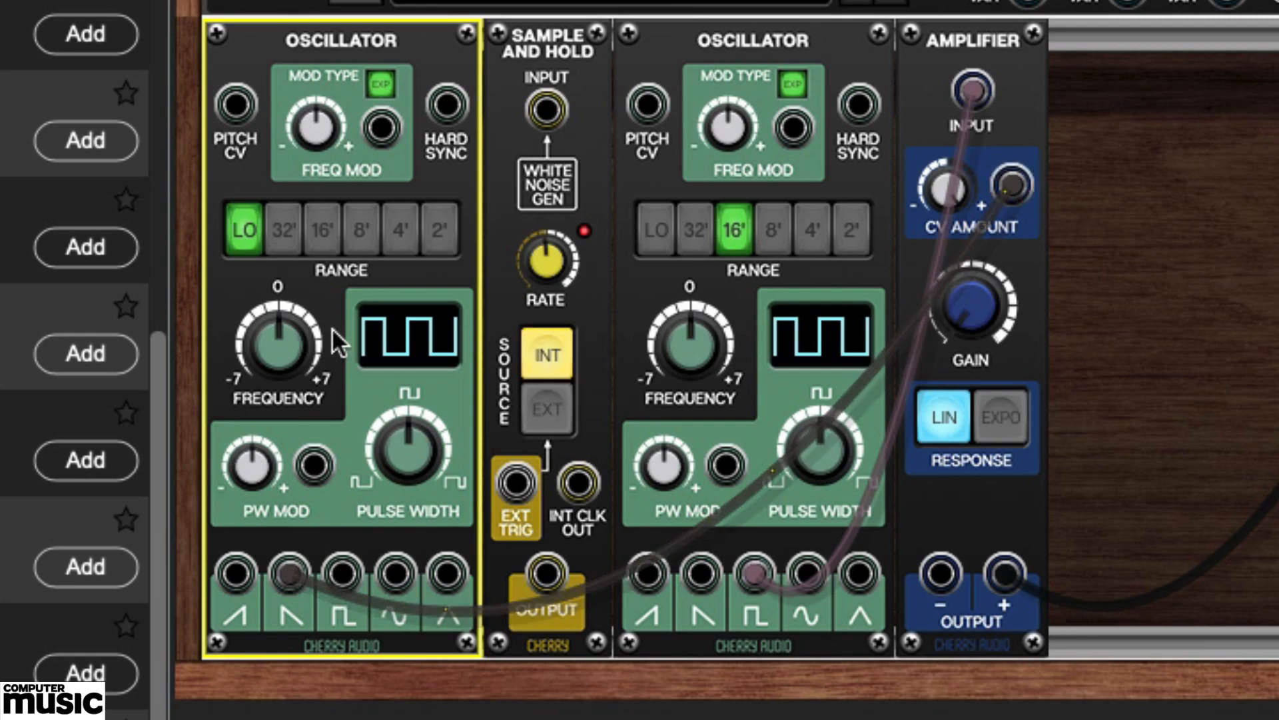
Raise the first Oscillator's frequency, and add a Filter module between the second Oscillator and the Amplifier
drag(268, 336, 258, 277)
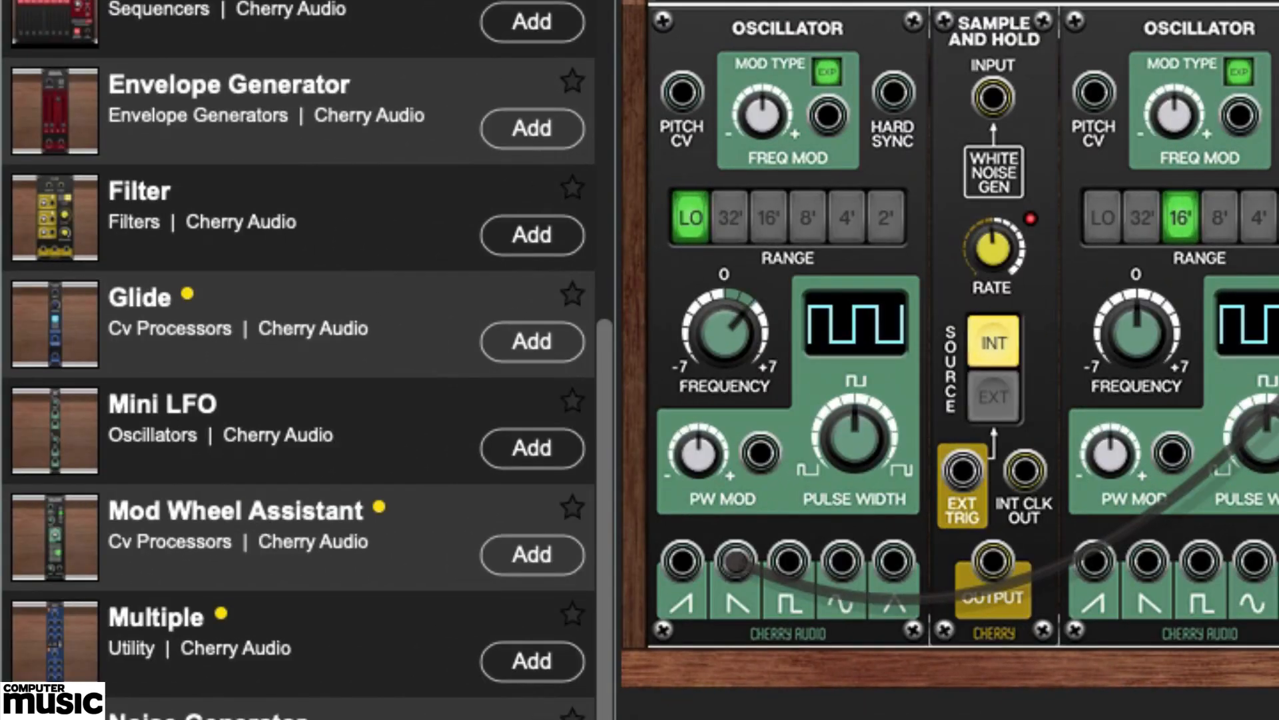
click(555, 226)
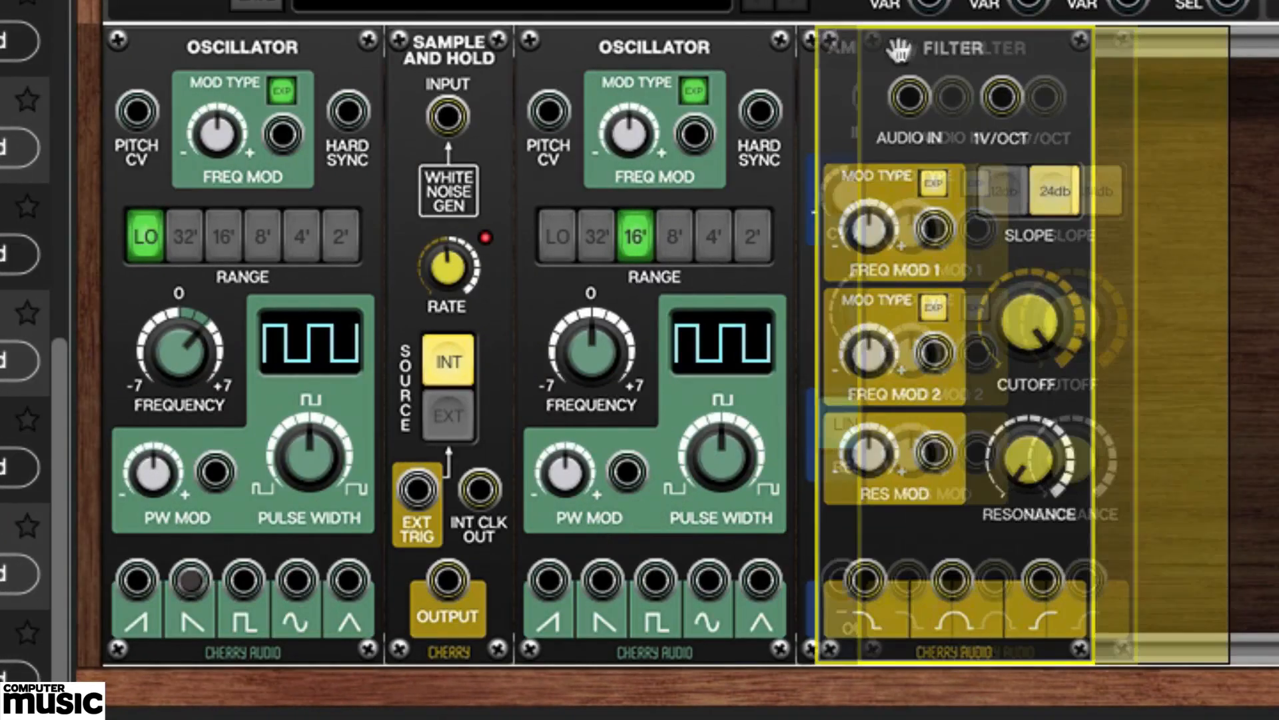
drag(821, 48, 855, 48)
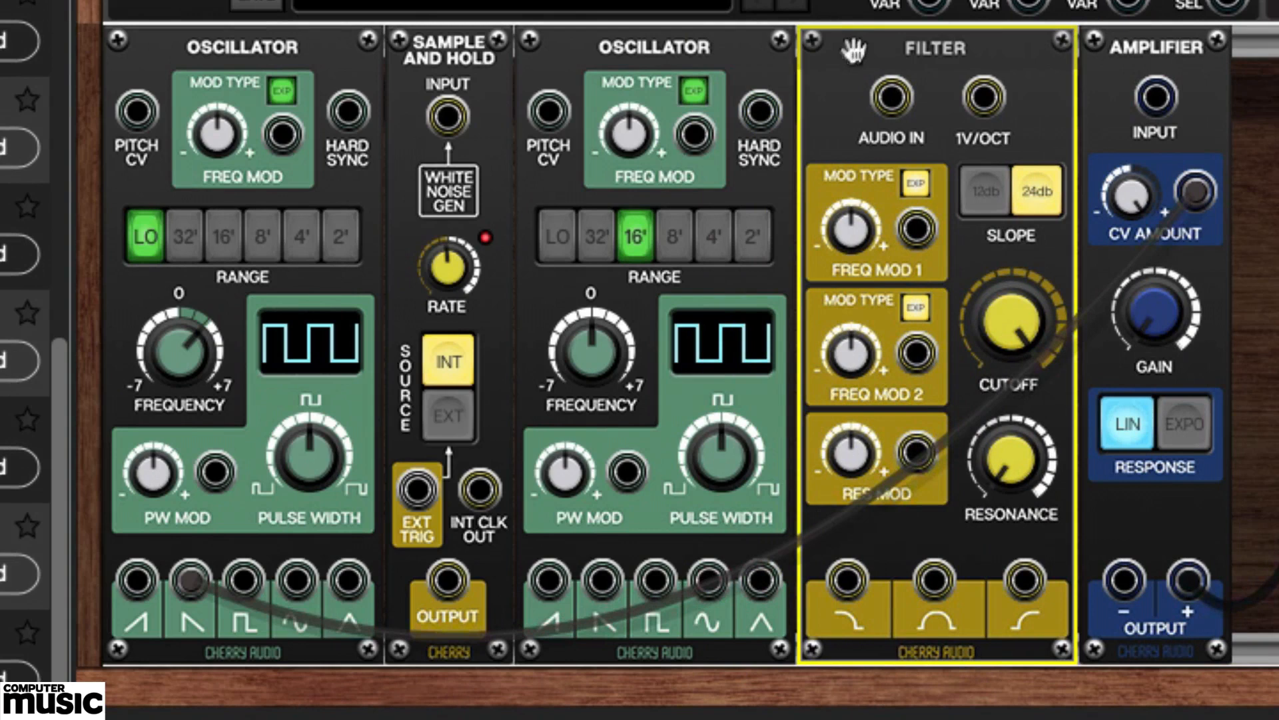
Route the second Oscillator's square output through the Filter's low-pass output to the Amplifier input, with the cutoff lowered and the resonance raised
drag(655, 583, 891, 97)
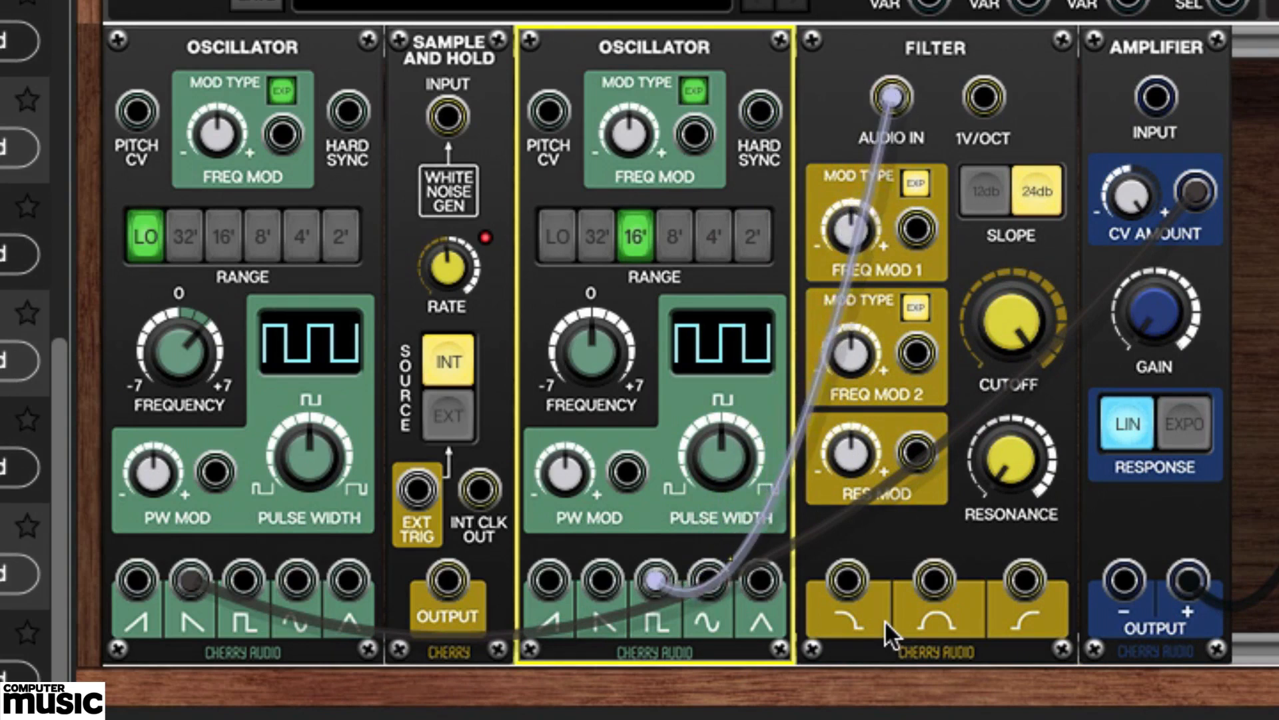
drag(846, 579, 1171, 101)
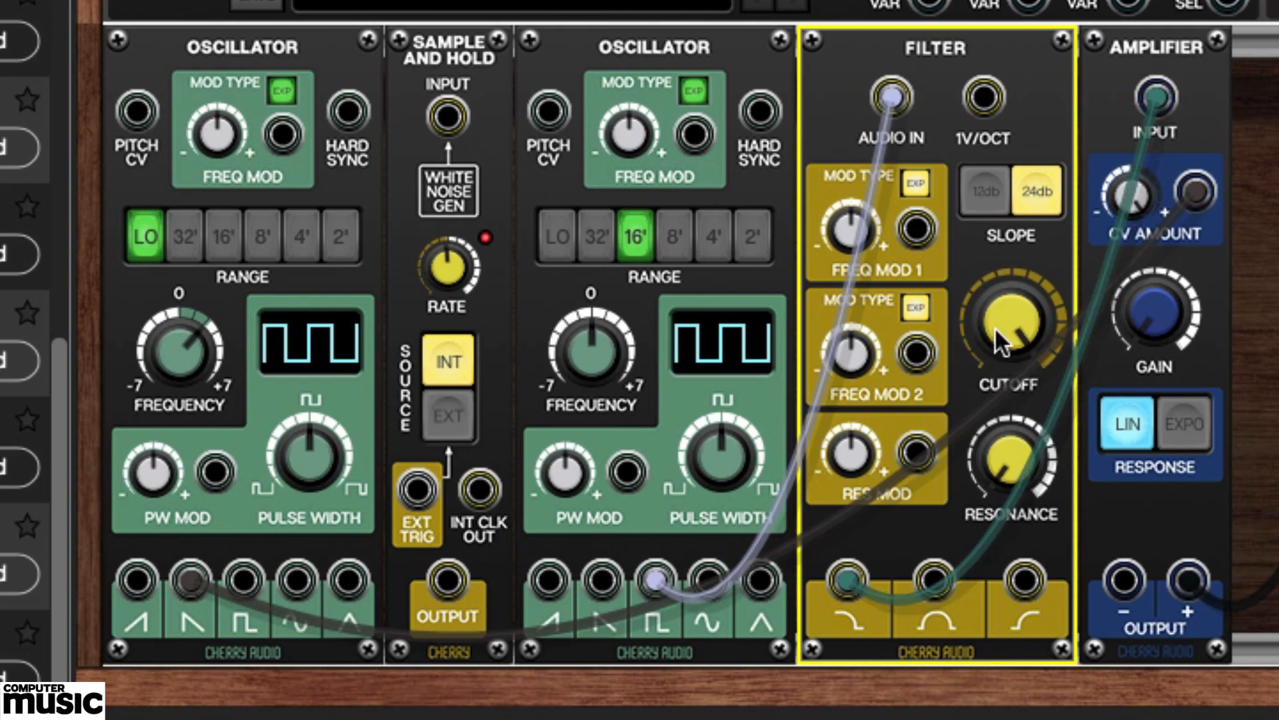
drag(986, 328, 972, 590)
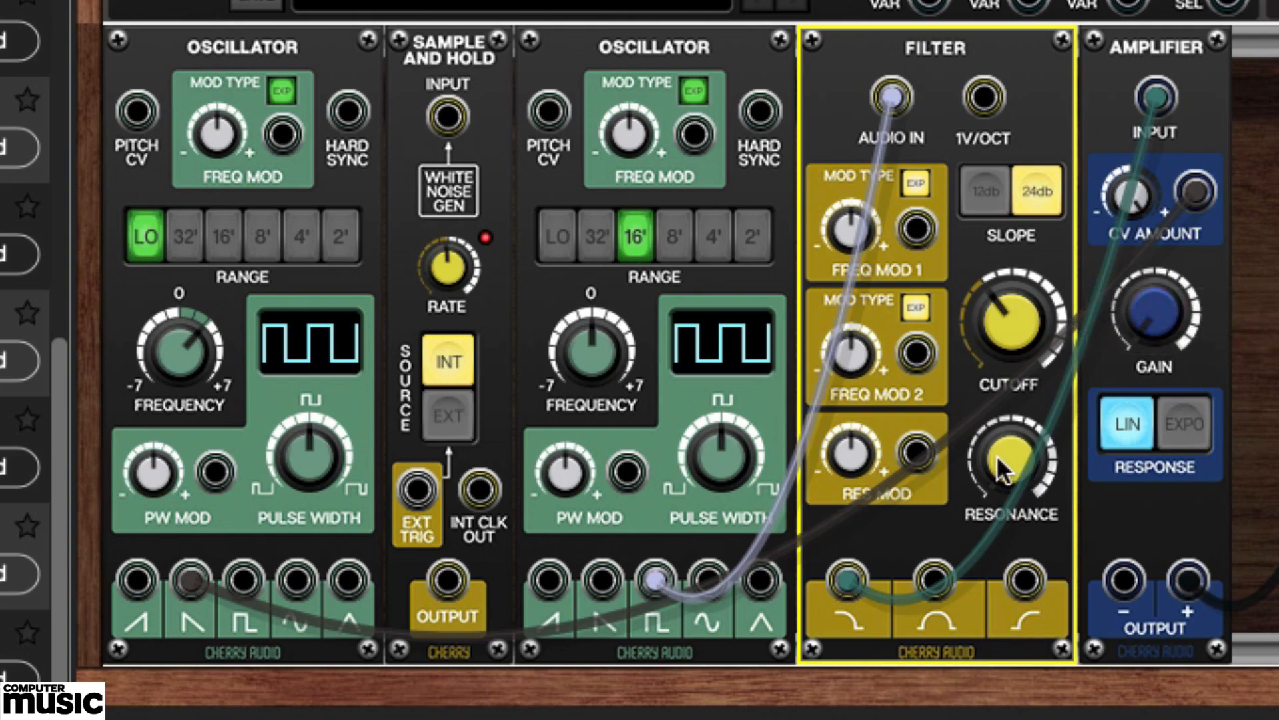
drag(998, 453, 1042, 144)
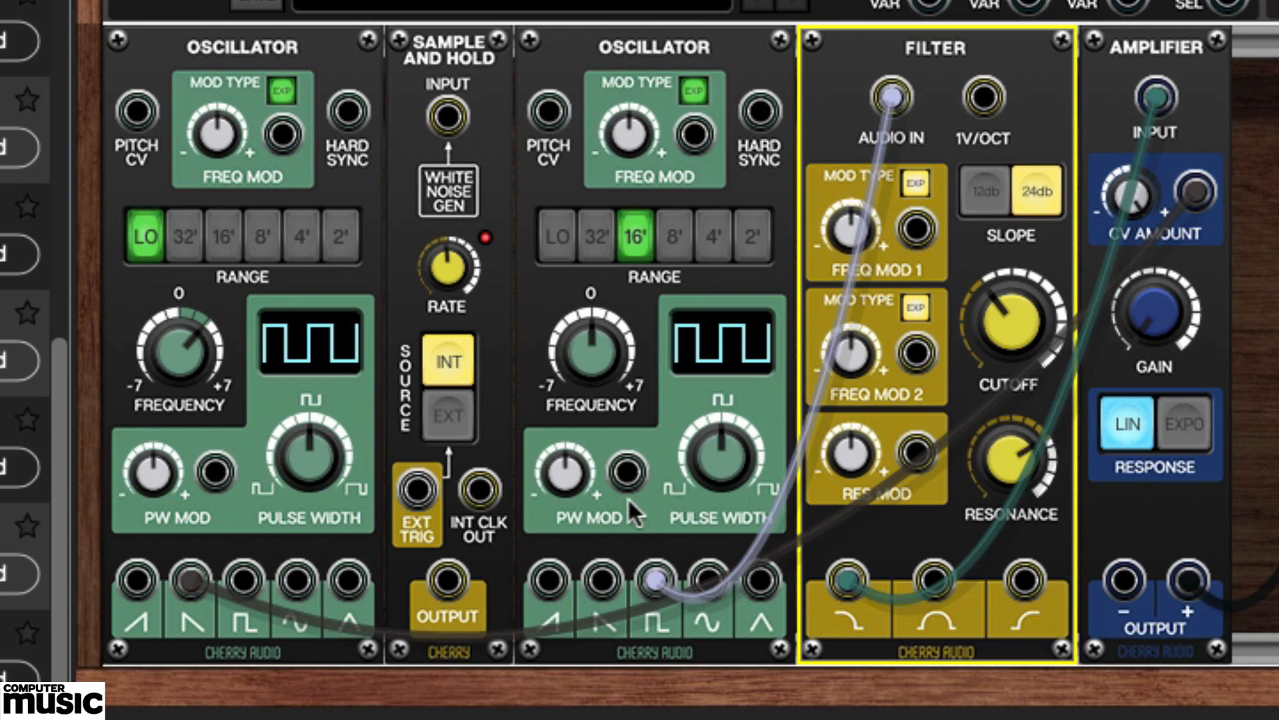
Patch Sample and Hold's output to Freq Mod 1 with its amount raised, and the first Oscillator's falling sawtooth to Ext Trig with source EXT
drag(448, 580, 845, 45)
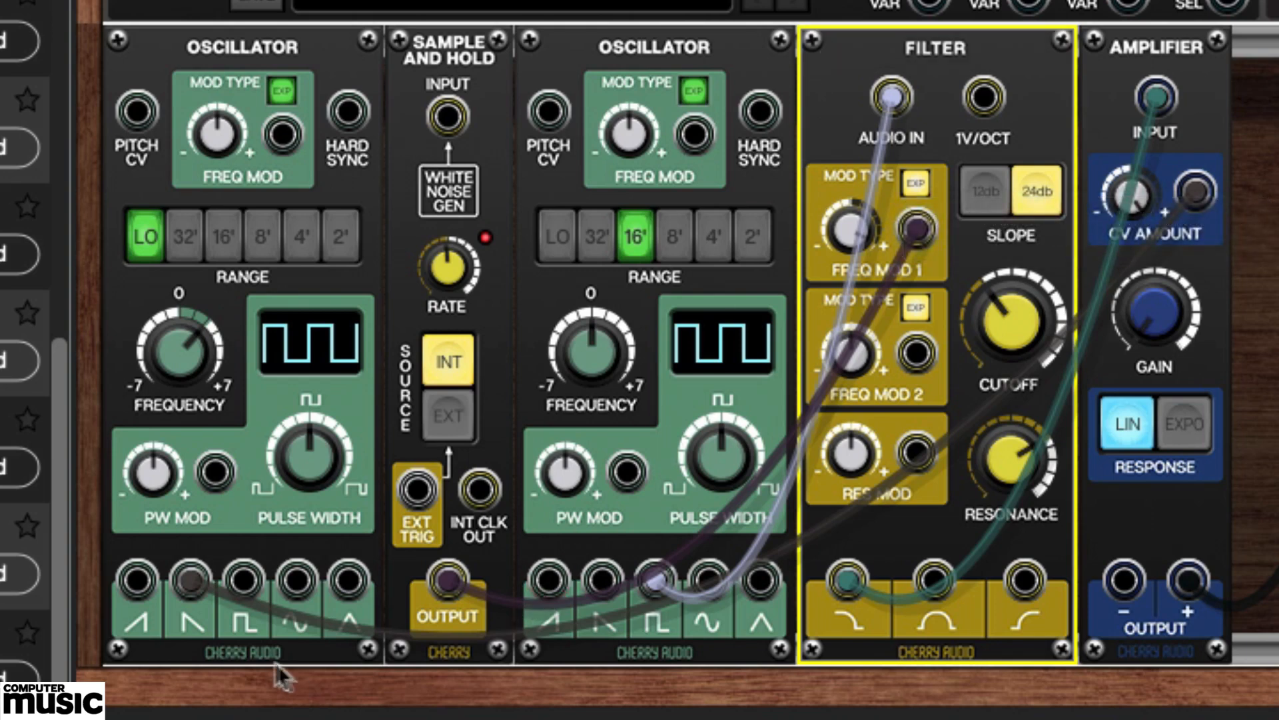
drag(187, 582, 412, 501)
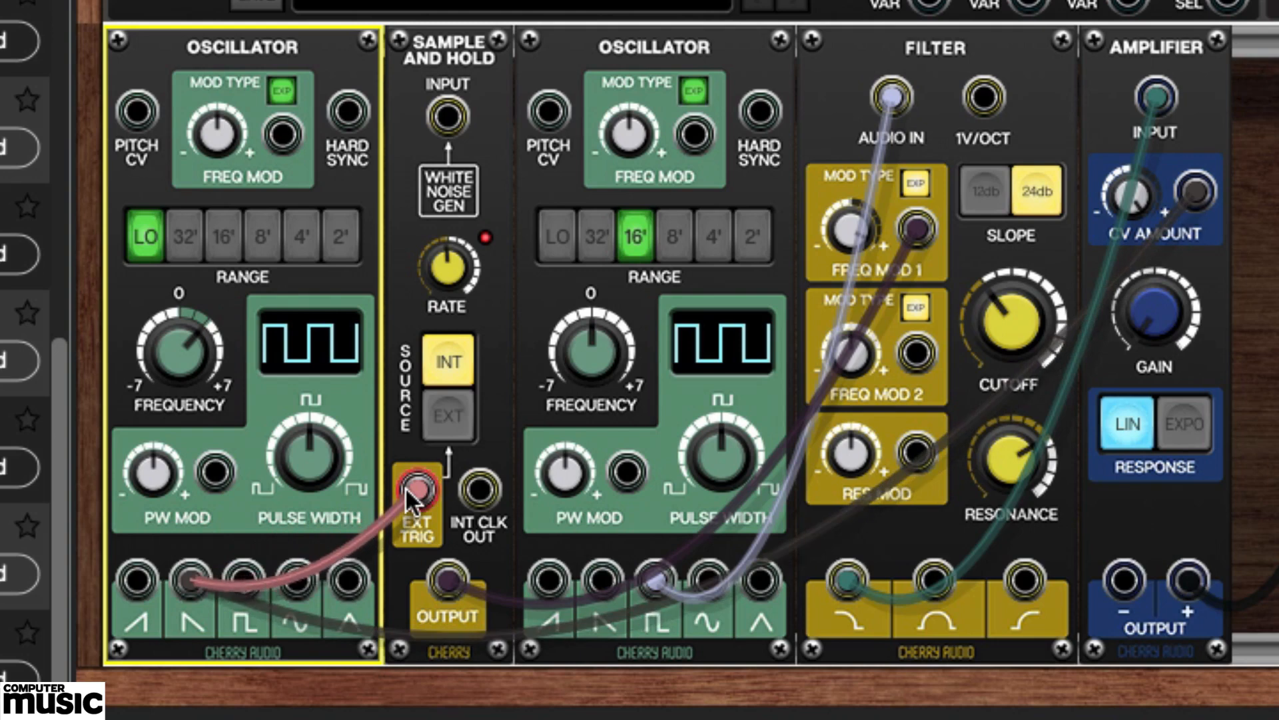
click(441, 414)
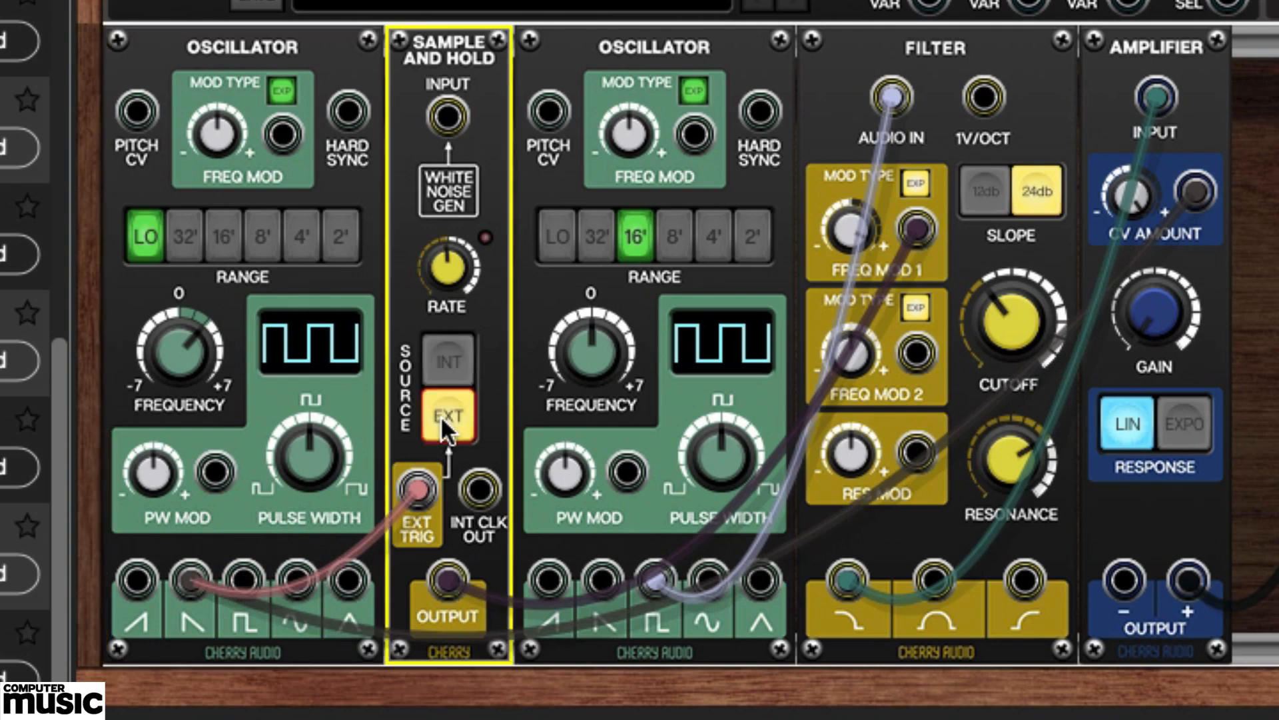